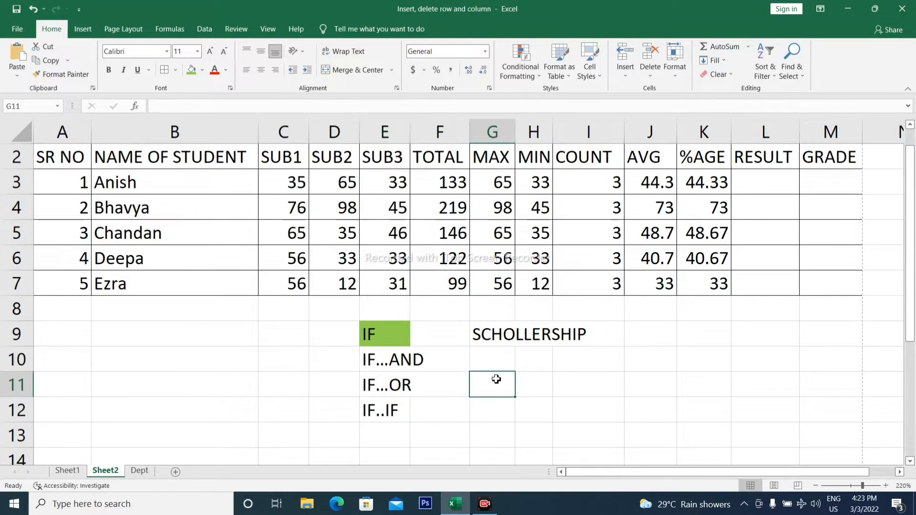
scroll(488, 357, up, 1)
click(500, 362)
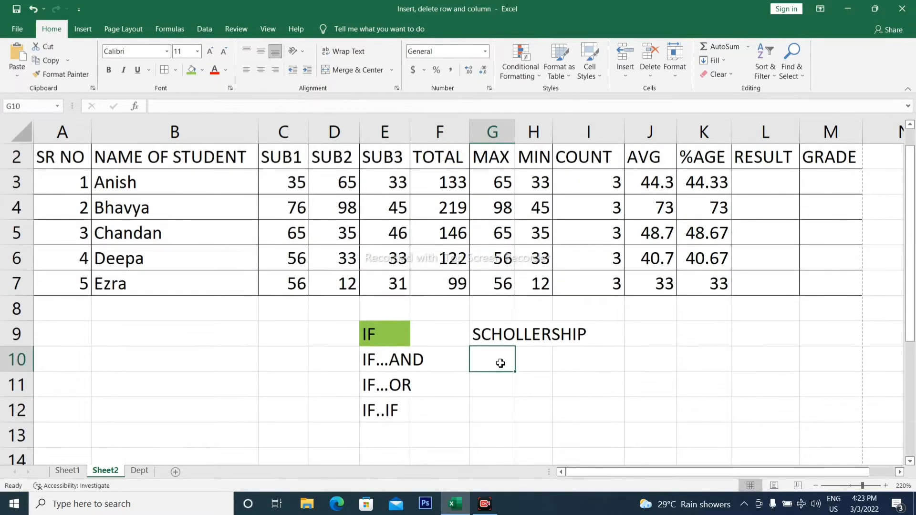
click(375, 331)
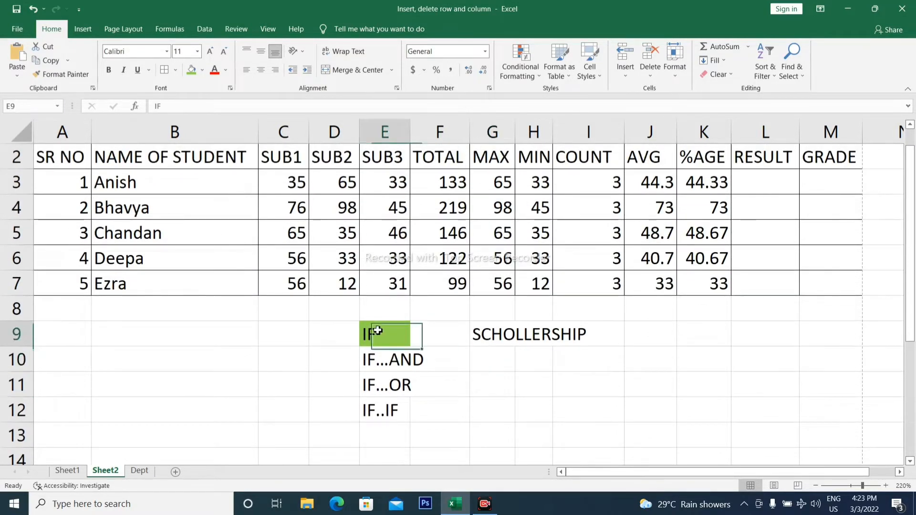
click(466, 378)
click(405, 330)
Enter the sample mark 46 in cell G10, under the SCHOLLERSHIP heading
click(490, 365)
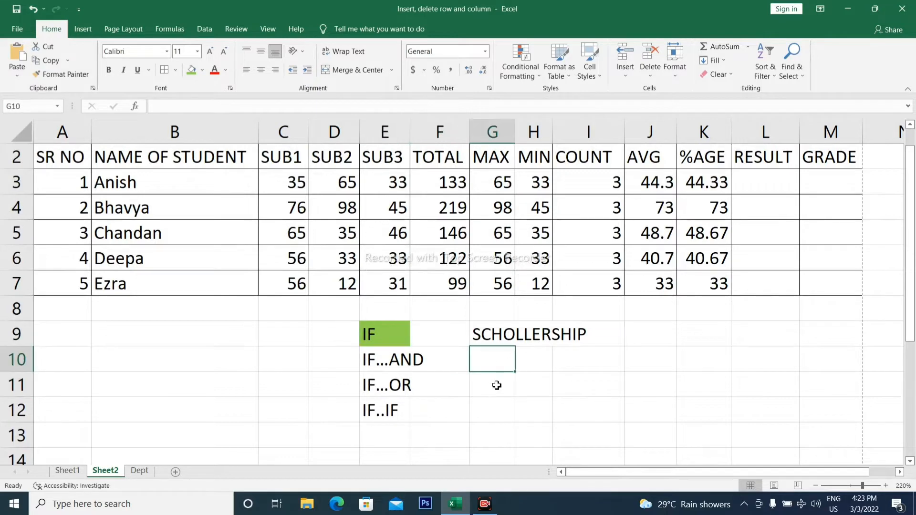
scroll(499, 367, up, 1)
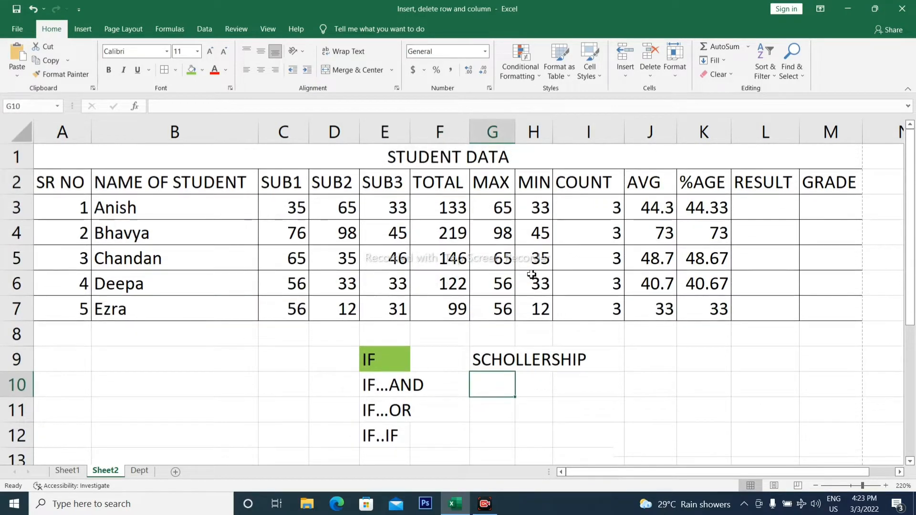
scroll(527, 274, down, 1)
text(46)
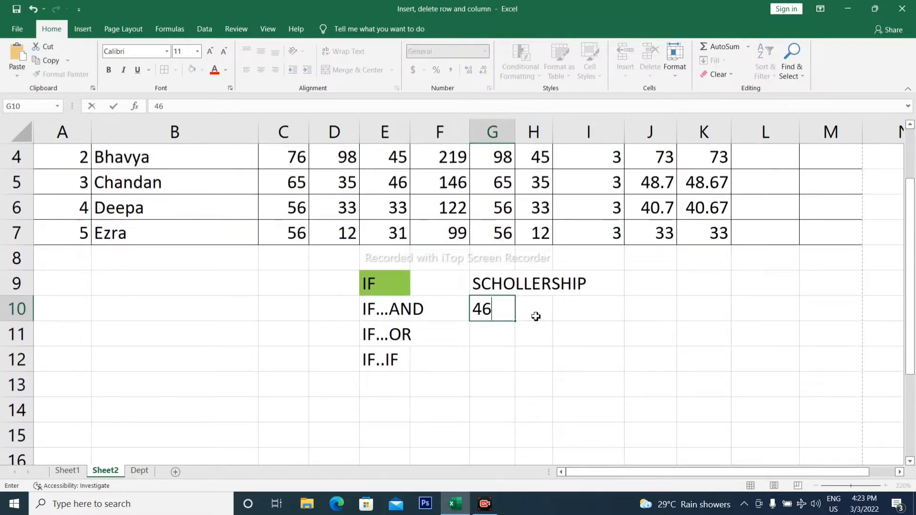
Enter the formula =IF(G10>=35,"PASS","FAIL") in cell H10, beside the sample mark
click(544, 319)
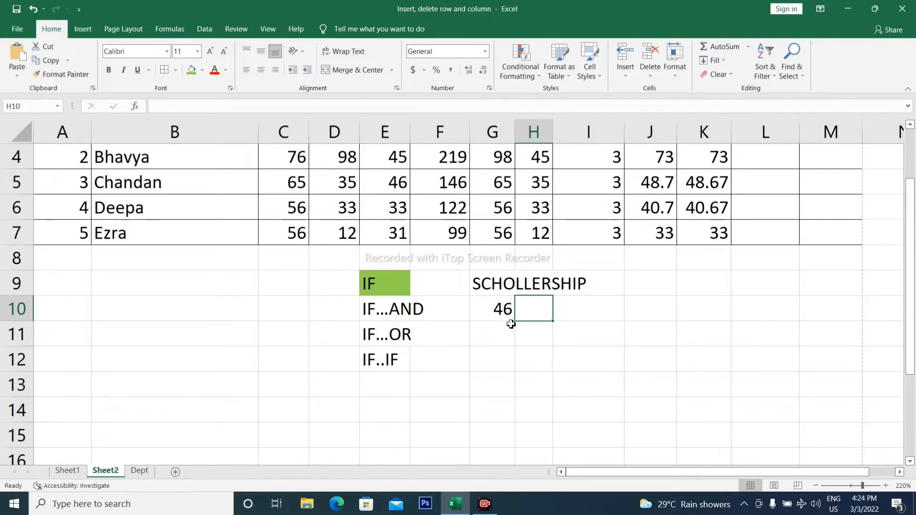
text(=IF()
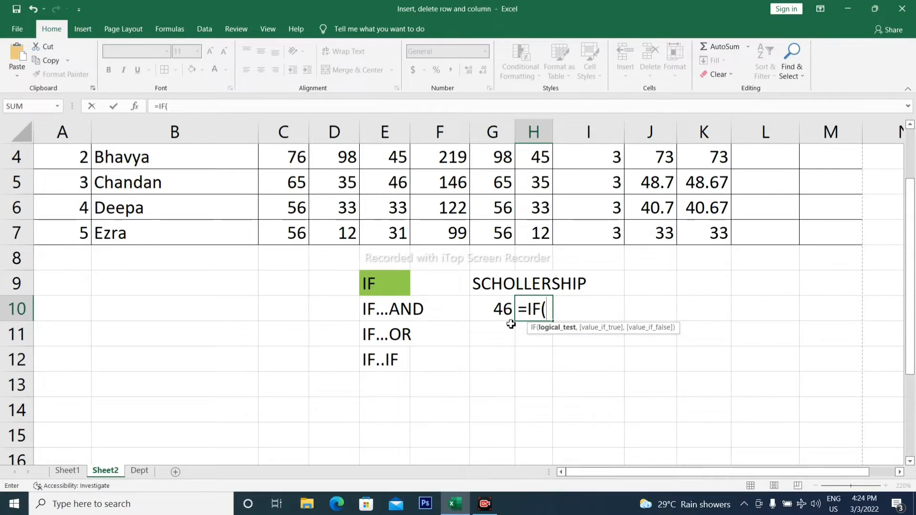
click(501, 315)
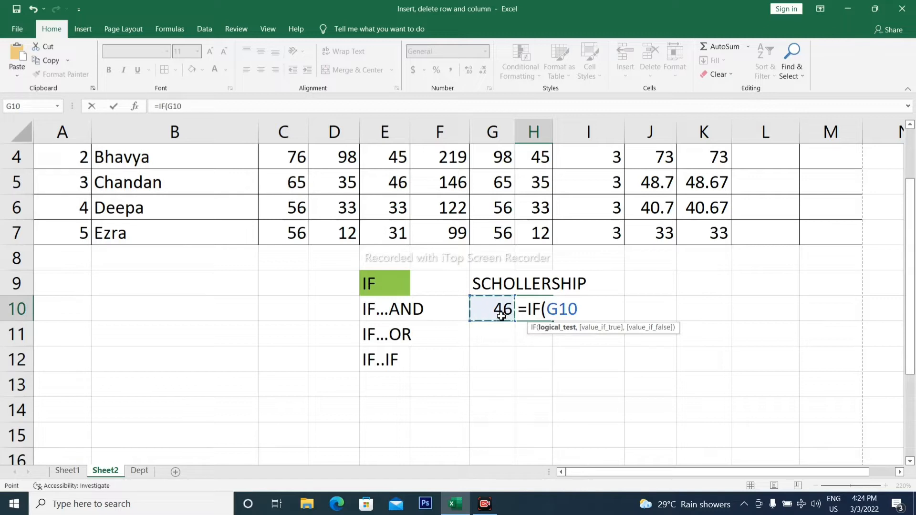
text(>=)
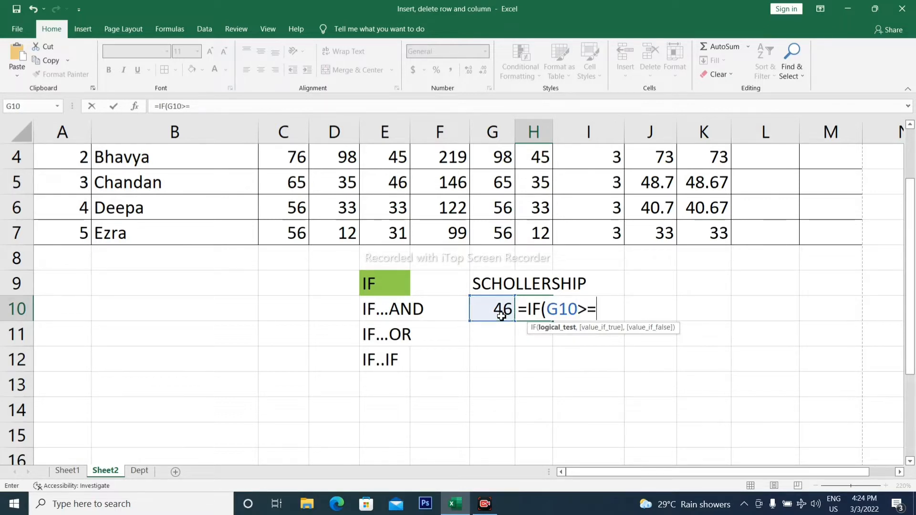
text(35)
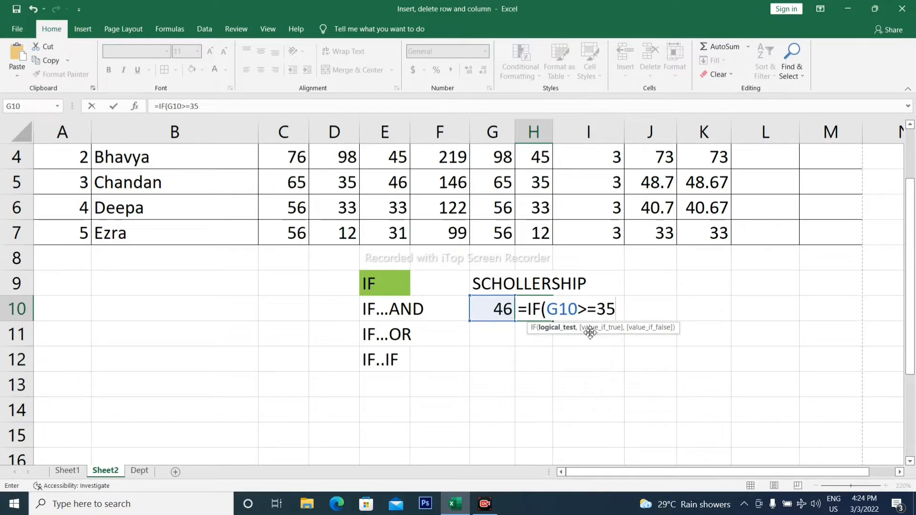
text(,)
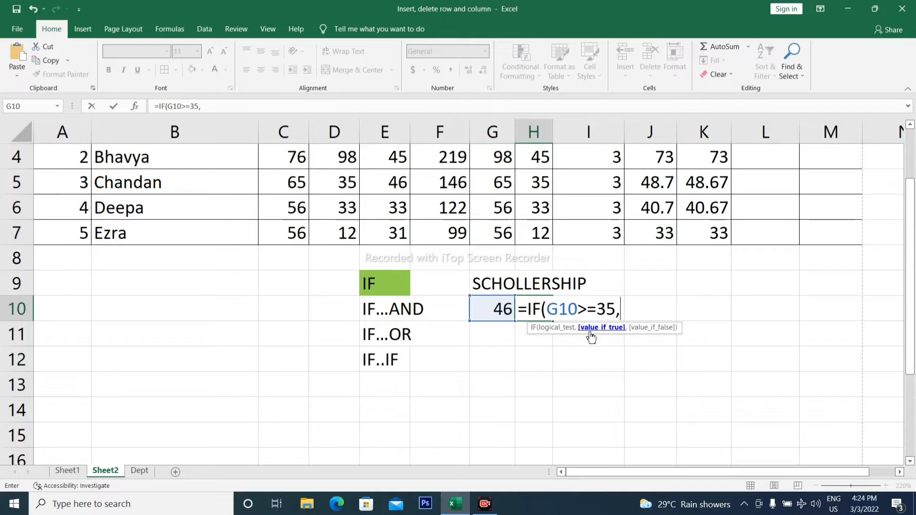
text(")
text(PASS")
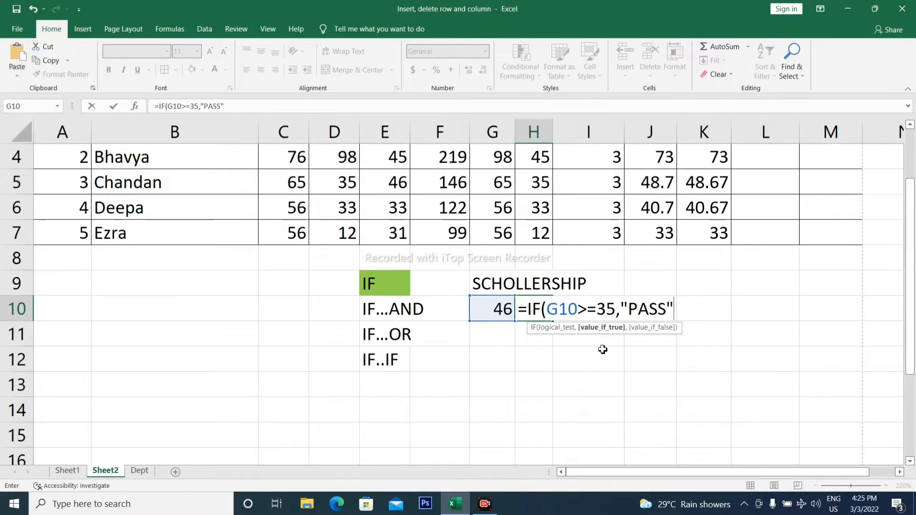
text(,)
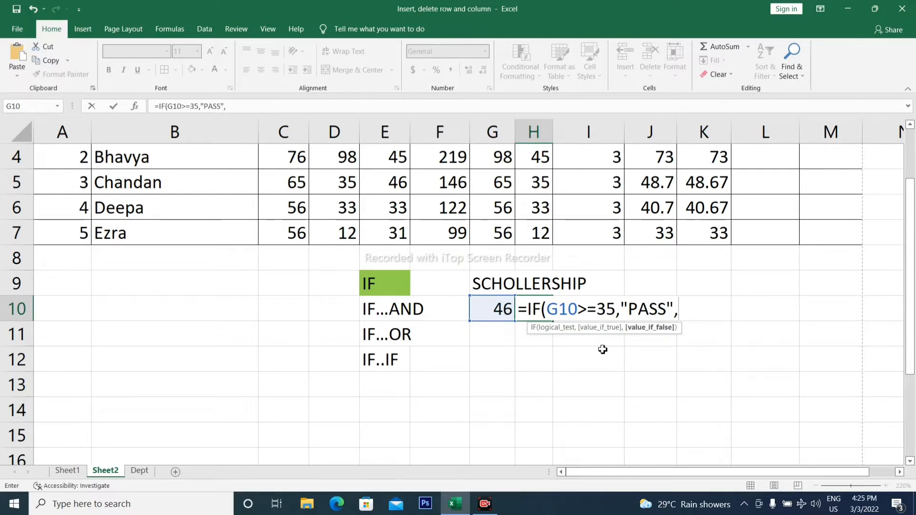
text("FAIL)
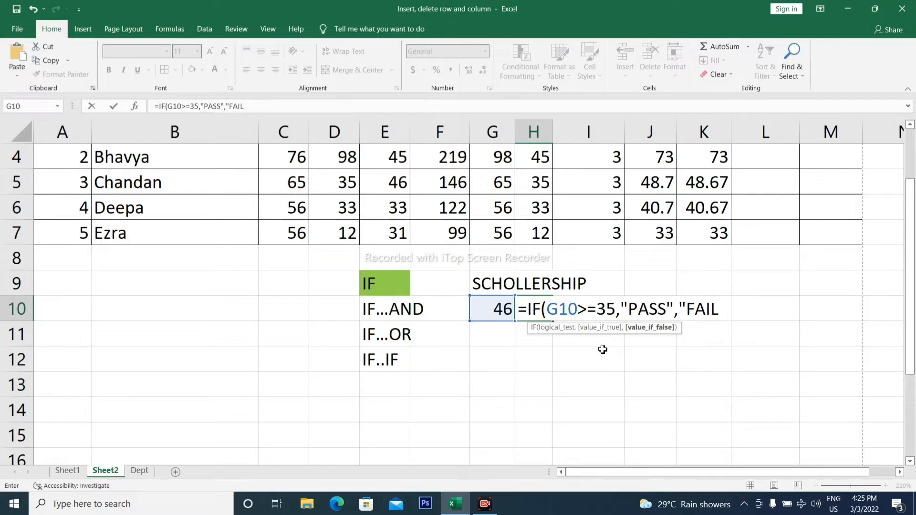
text(")
key(Return)
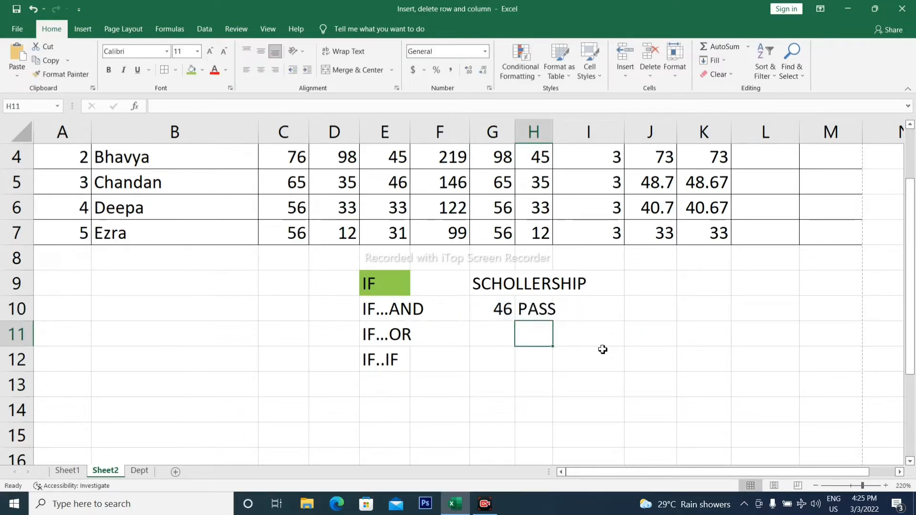
Test the IF formula by changing the mark in G10 to 34 and then to 47
click(603, 352)
click(496, 315)
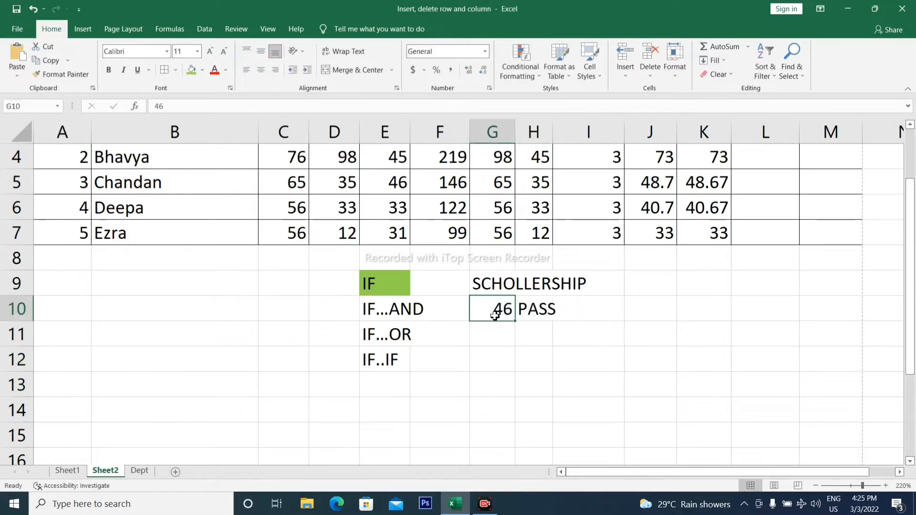
text(34)
click(524, 365)
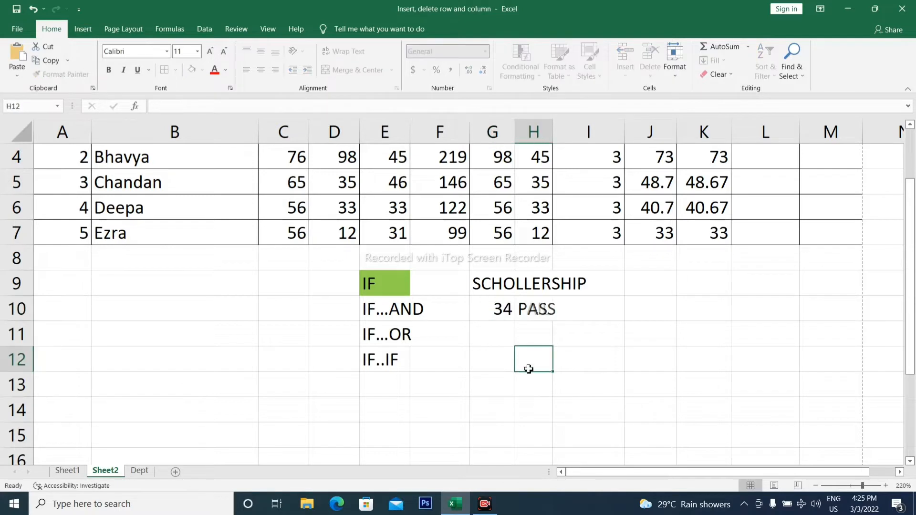
click(497, 312)
text(47)
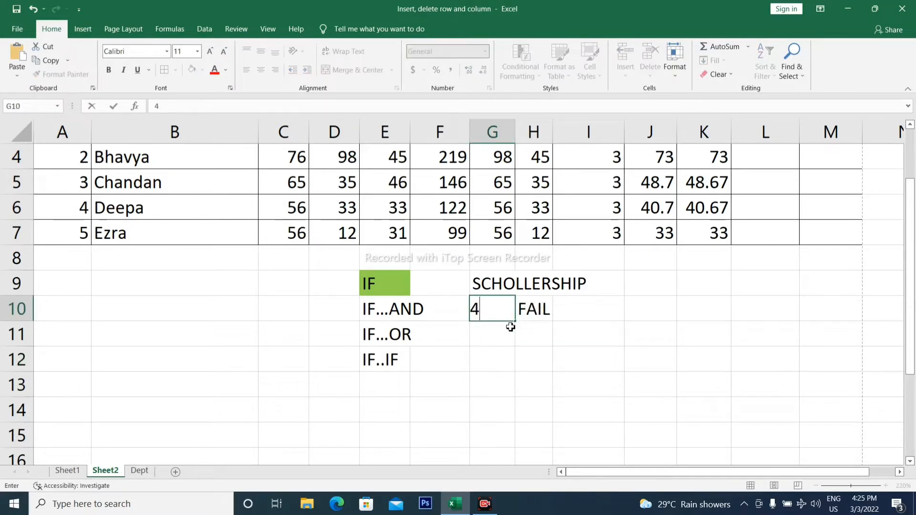
click(533, 357)
click(491, 306)
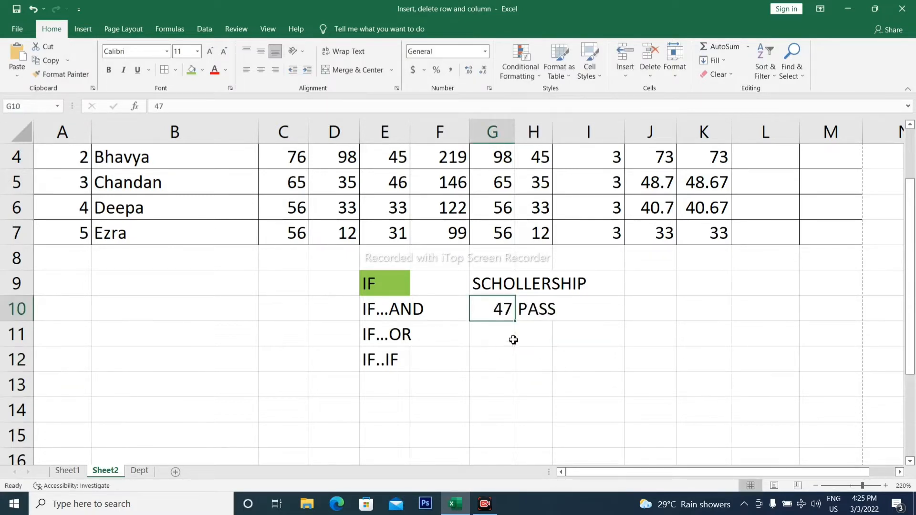
click(515, 341)
click(396, 285)
click(509, 337)
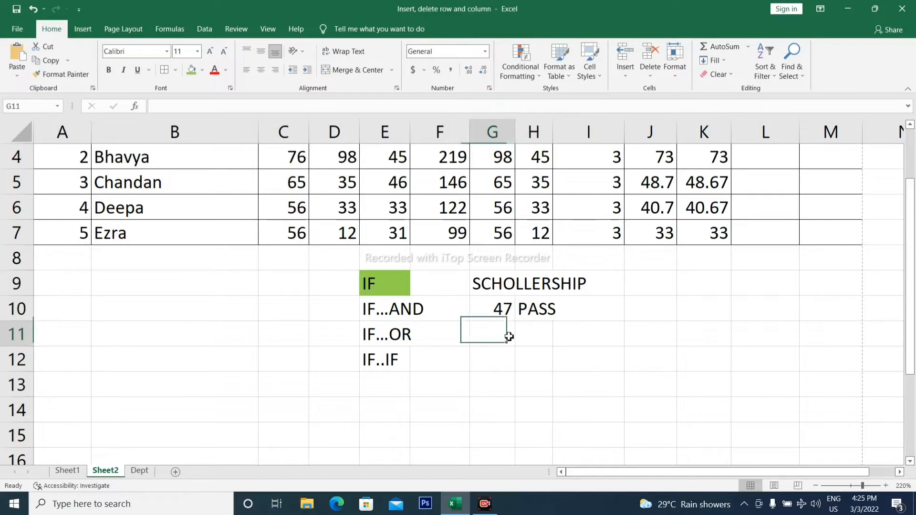
click(389, 284)
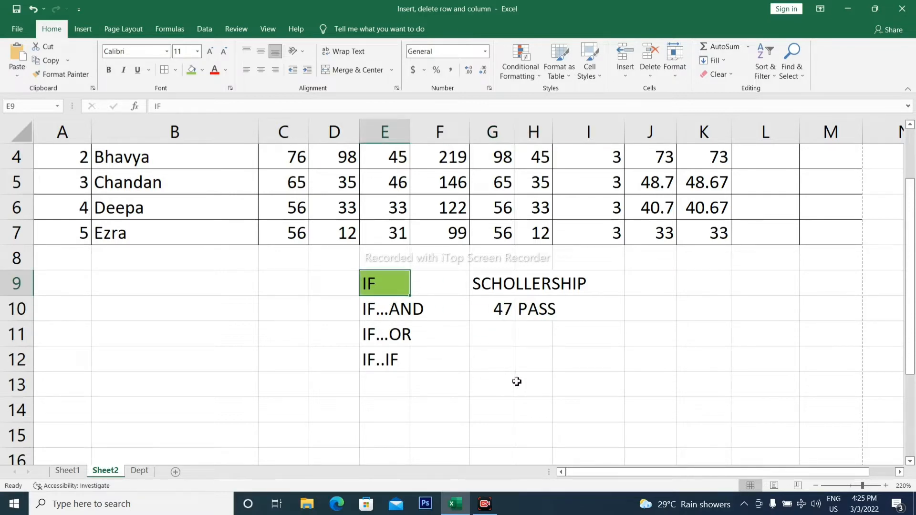
Fill the IF...AND cell E10 with the same green as the IF cell above it
scroll(539, 364, up, 1)
click(394, 382)
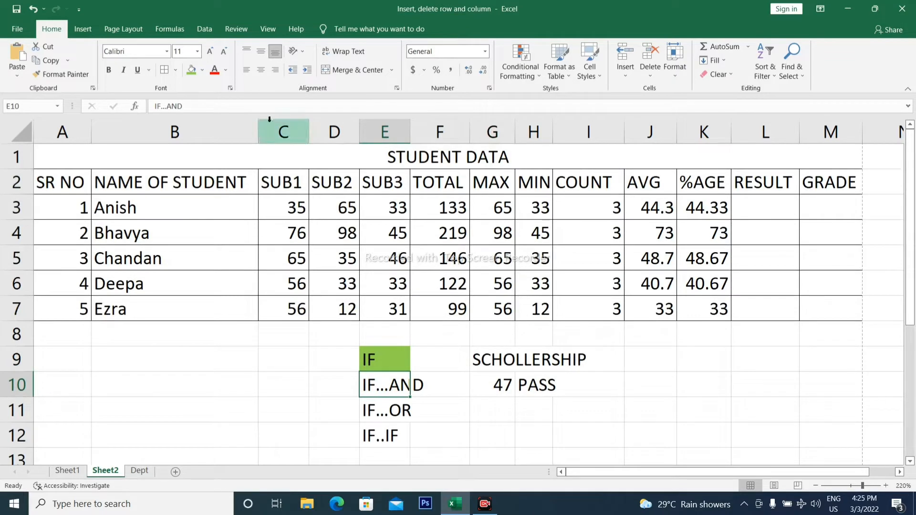
click(191, 69)
click(591, 420)
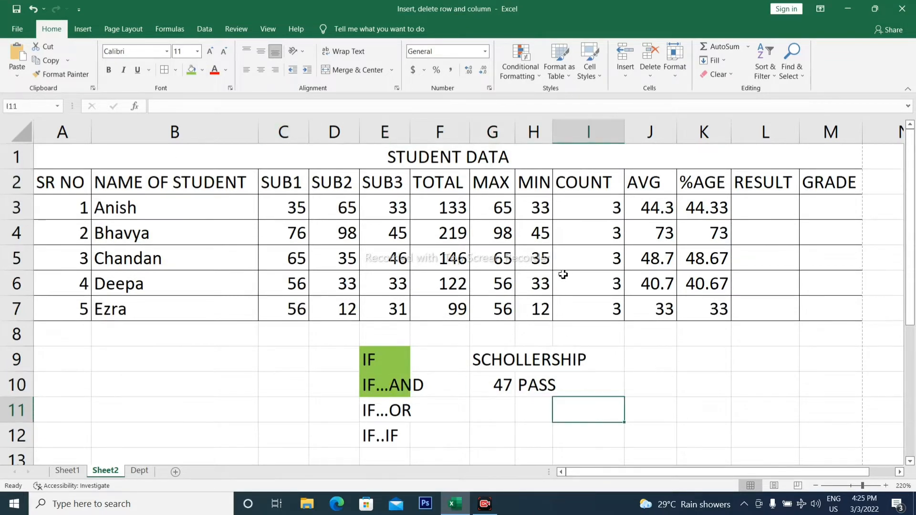
drag(752, 205, 807, 188)
click(778, 260)
click(767, 213)
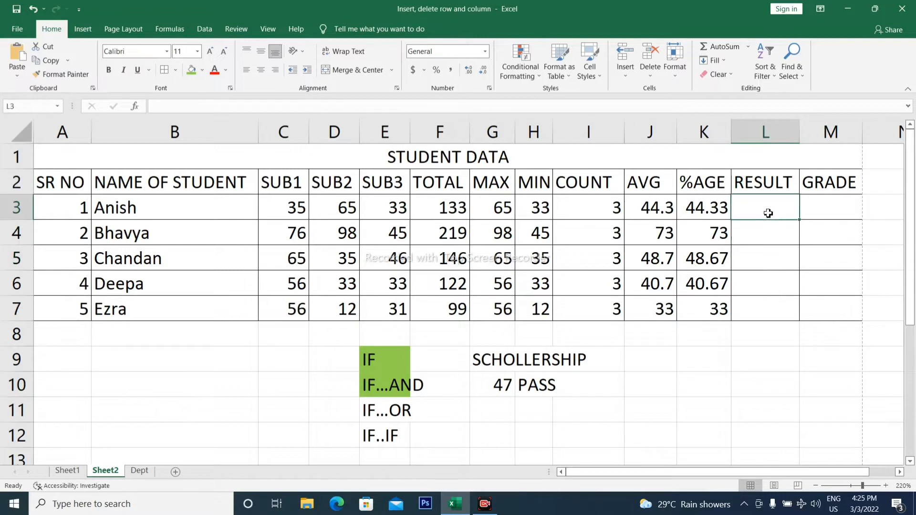
click(773, 242)
drag(767, 188, 808, 187)
Begin an IF formula with a nested AND in cell L3, using C3>=35 as the first condition
click(792, 200)
scroll(703, 385, up, 3)
scroll(703, 385, up, 3)
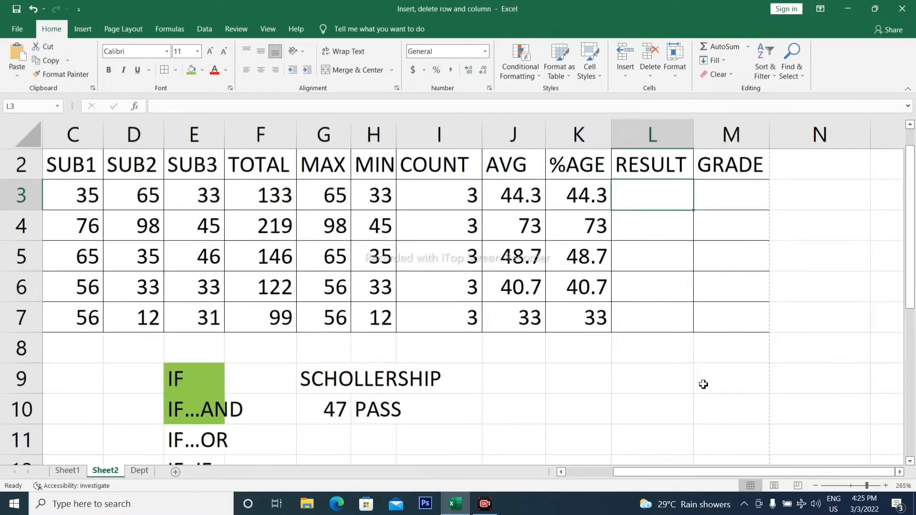
click(728, 471)
scroll(715, 382, up, 1)
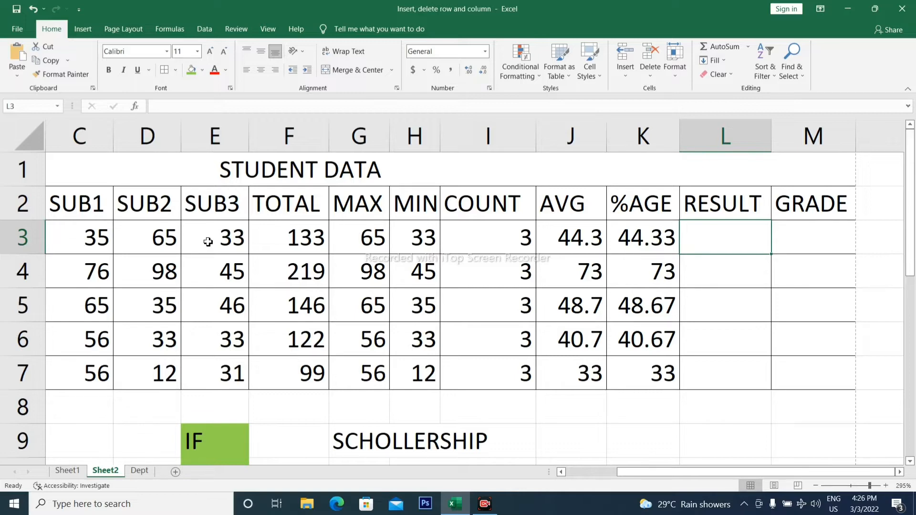
scroll(208, 242, down, 1)
scroll(210, 239, up, 1)
text(=IF)
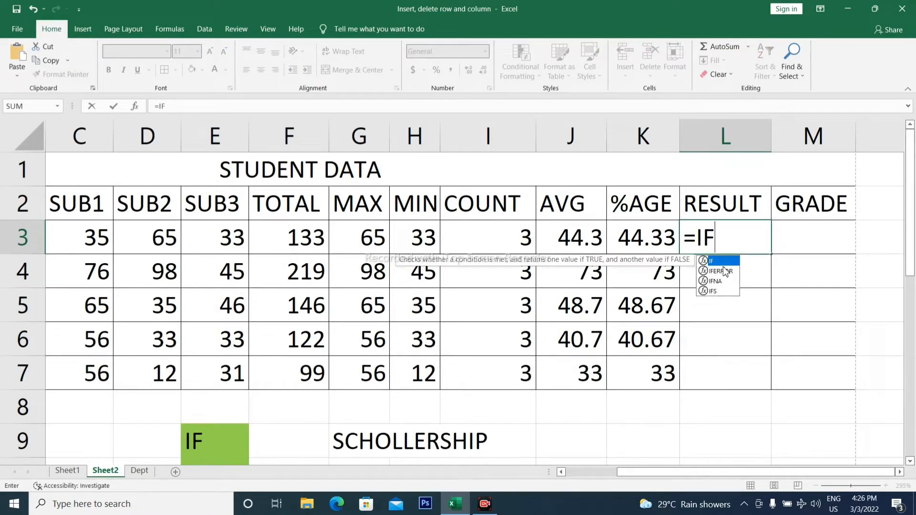
text(()
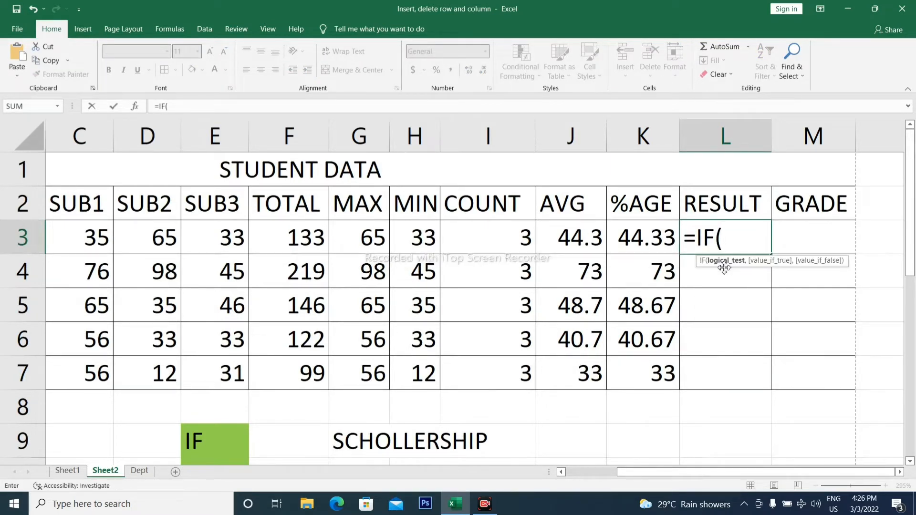
text(AND)
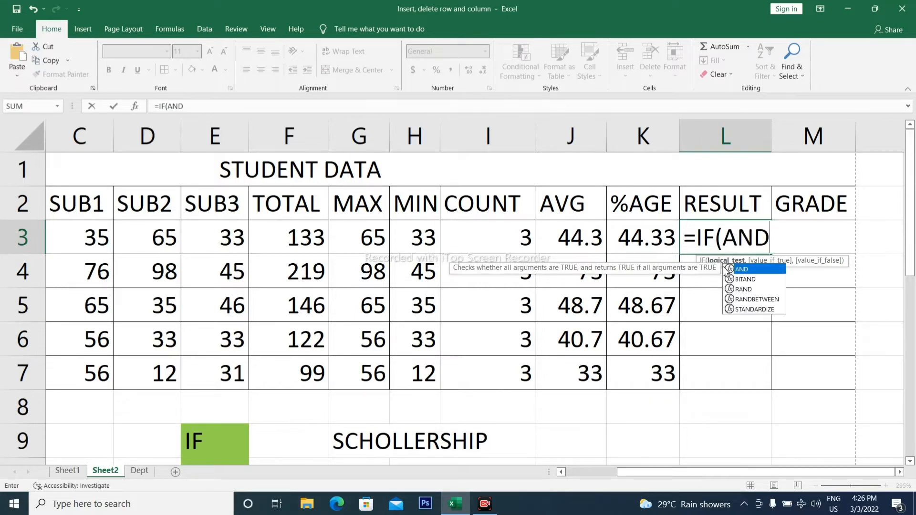
text(()
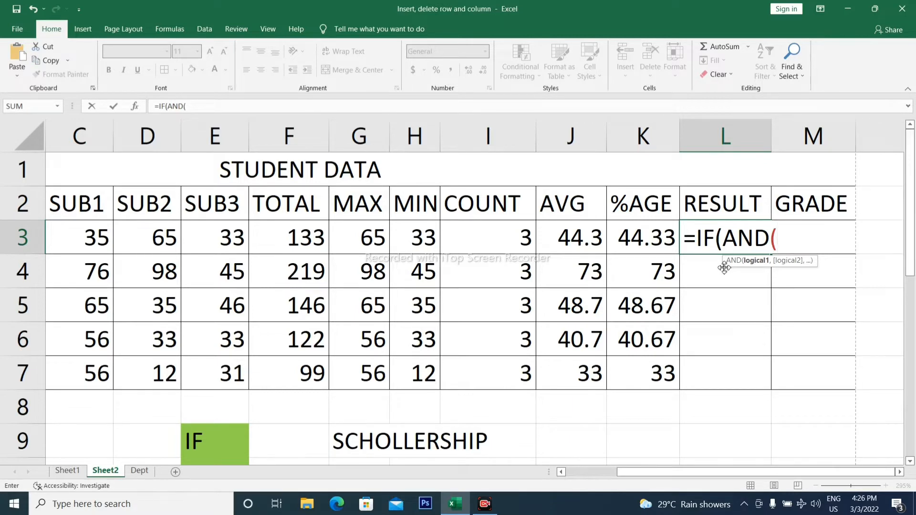
click(92, 241)
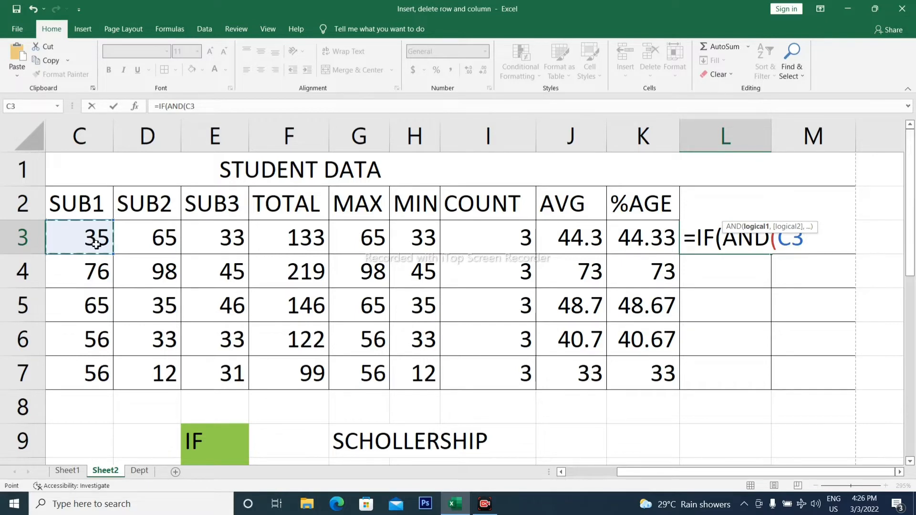
text(>)
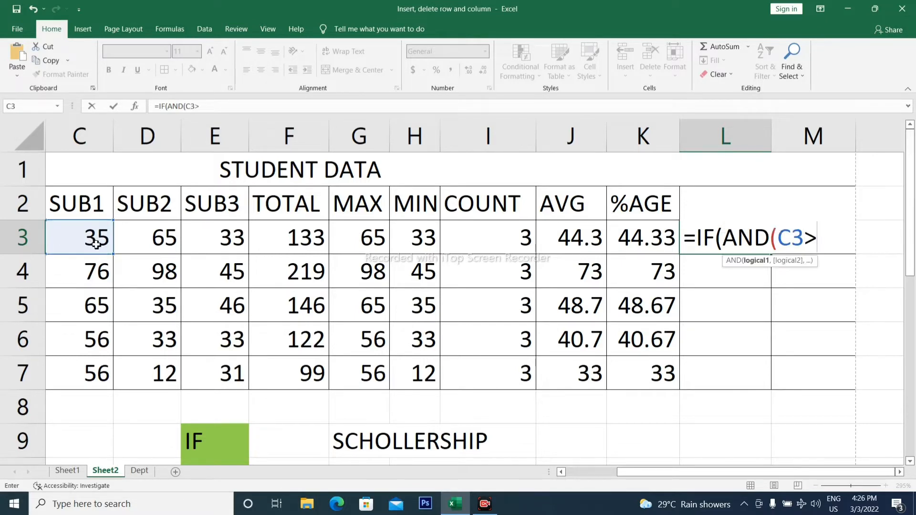
text(=35,)
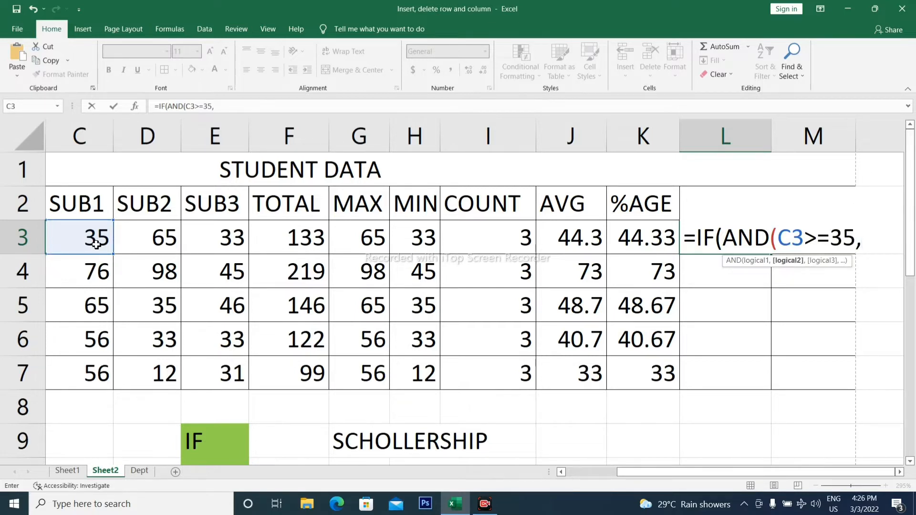
Add the conditions D3>=35 and E3>=35 to the AND test and close its parenthesis
click(159, 238)
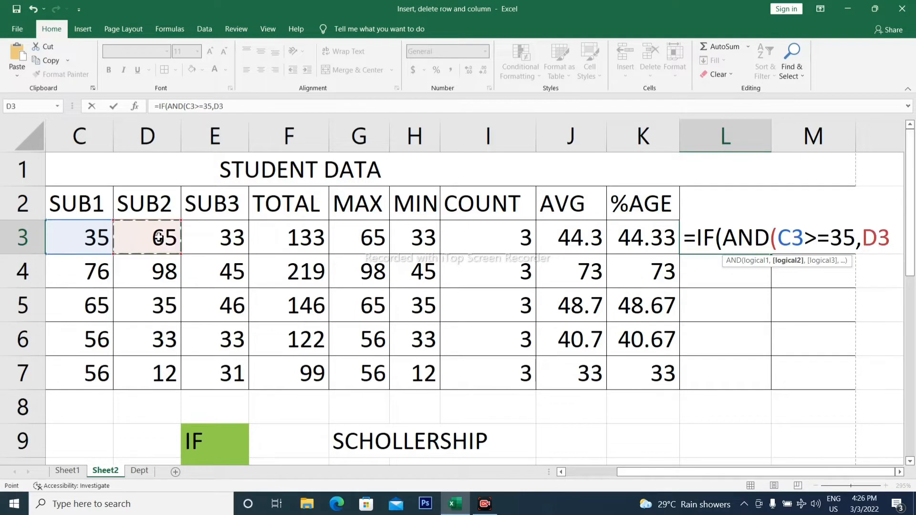
text(>=)
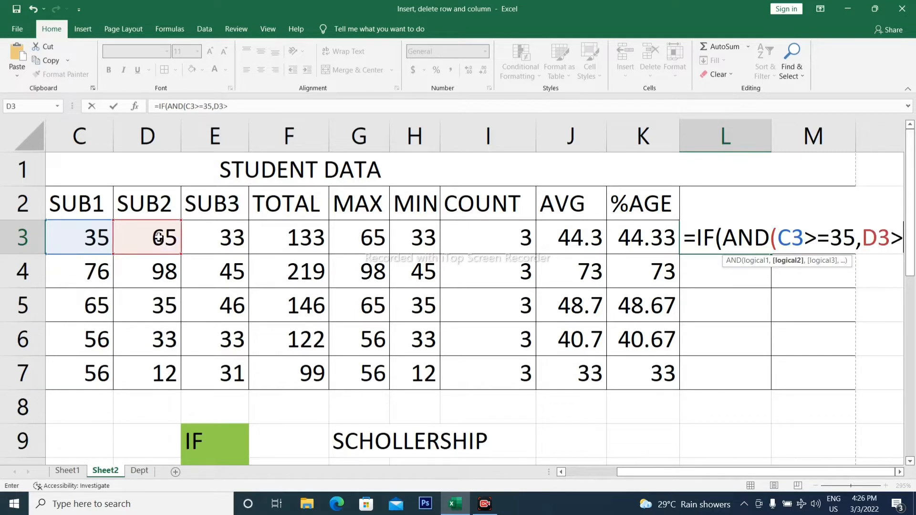
text(35)
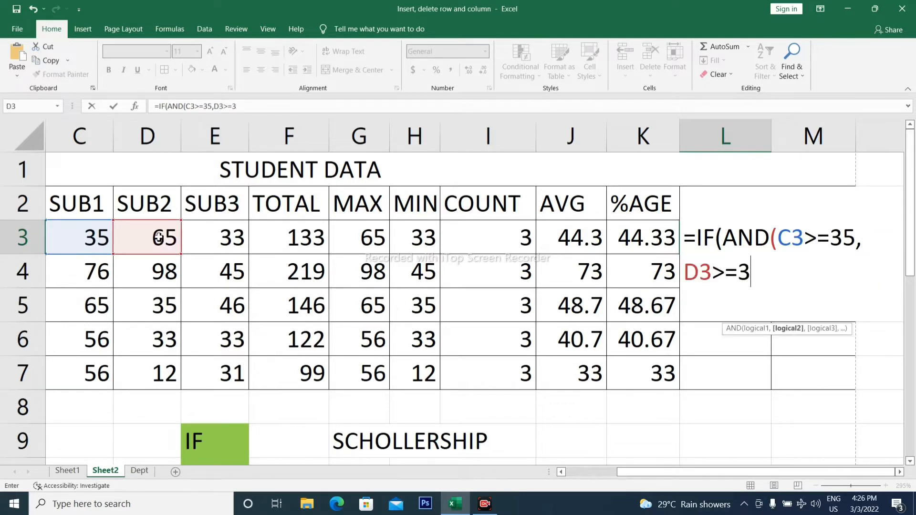
text(,)
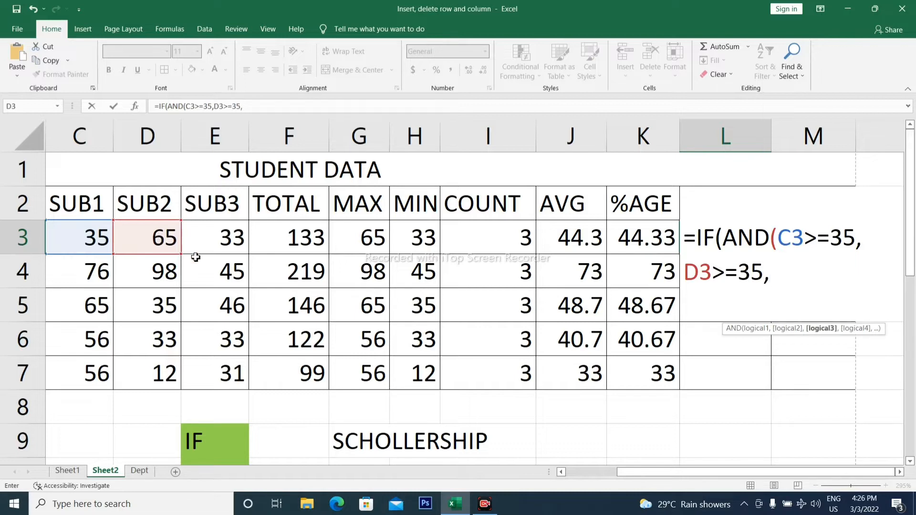
click(229, 249)
text(>=)
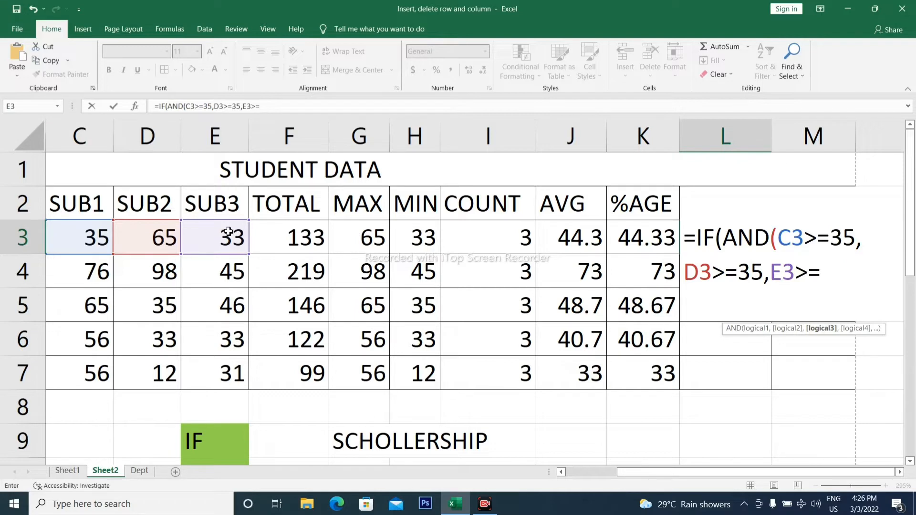
text(35,)
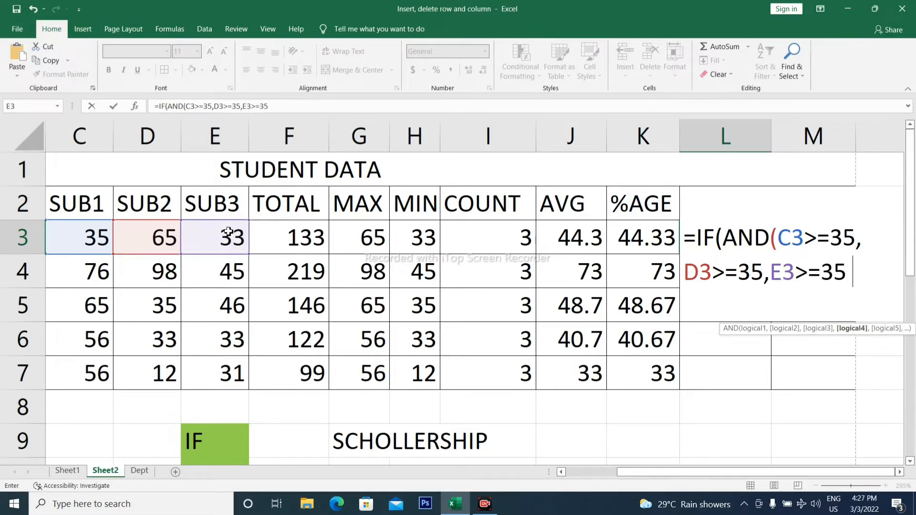
key(BackSpace)
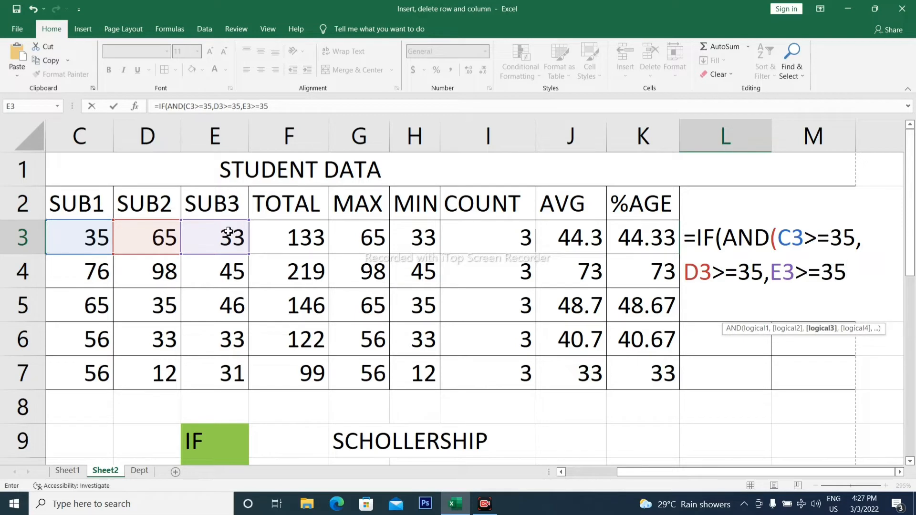
text())
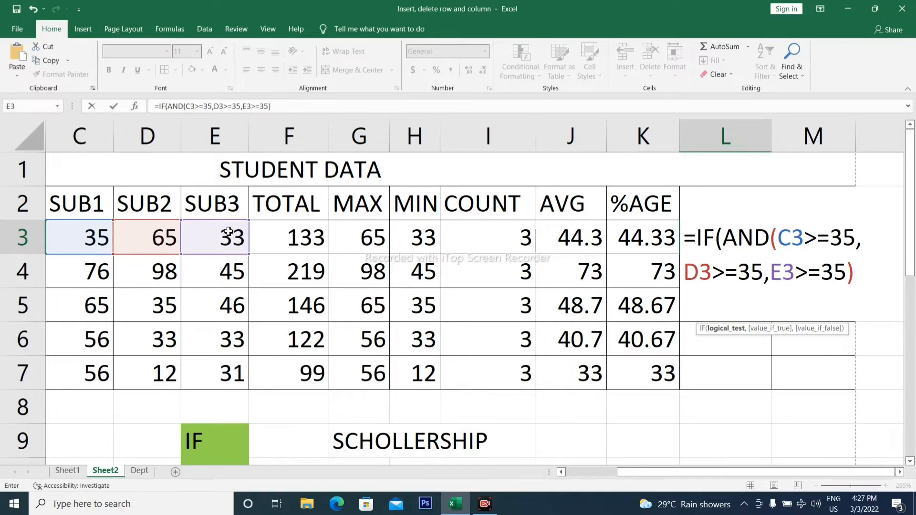
Complete the L3 formula with "PASS" if true and "FAIL" if false, accepting the proposed closing-parenthesis correction
text(,")
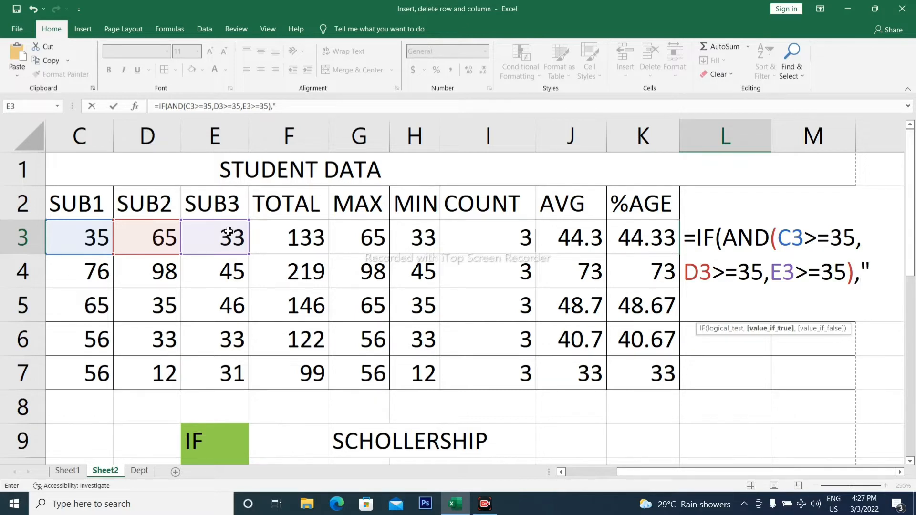
text(PASS",)
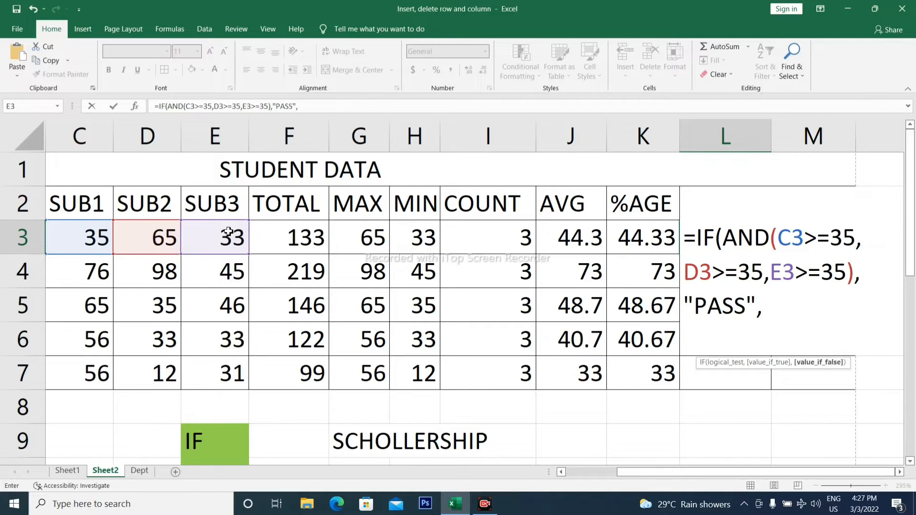
text("FAIL)
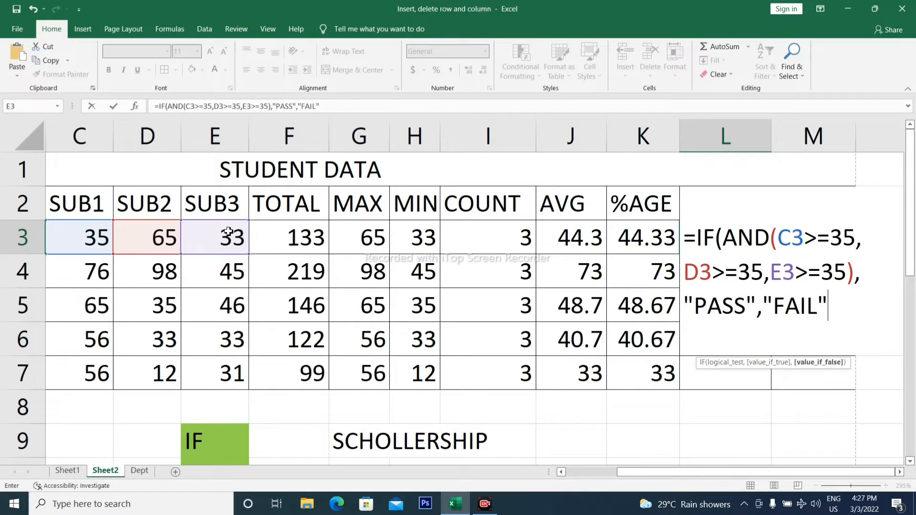
key(Return)
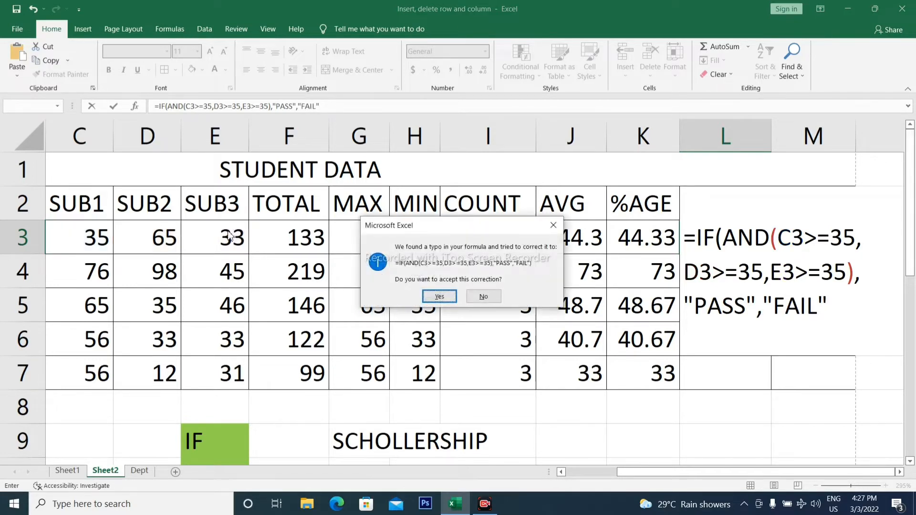
click(440, 296)
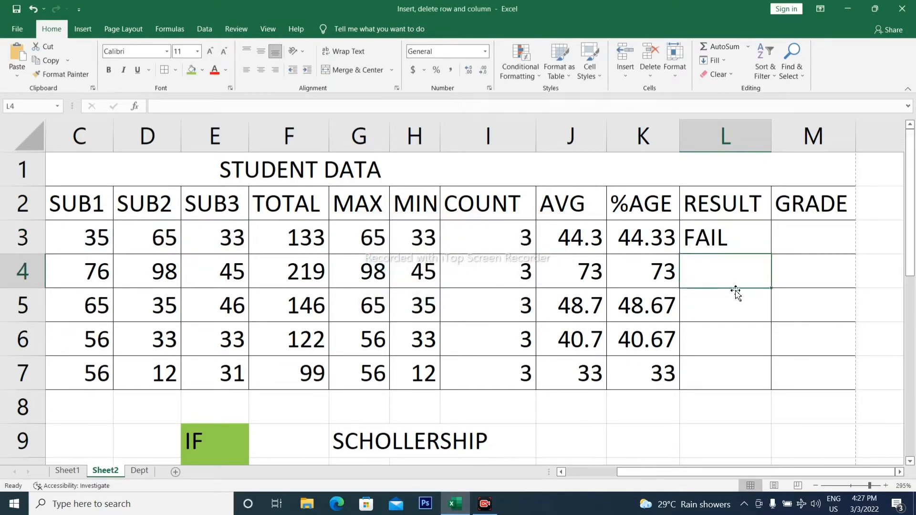
Compare the first student's three subject marks in C3:E3 with the formula result in L3
click(223, 235)
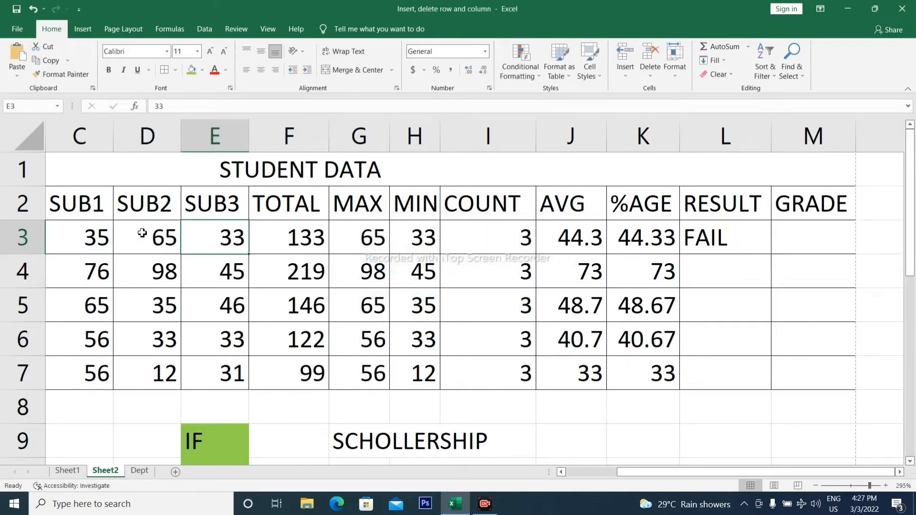
drag(90, 238, 201, 247)
click(189, 293)
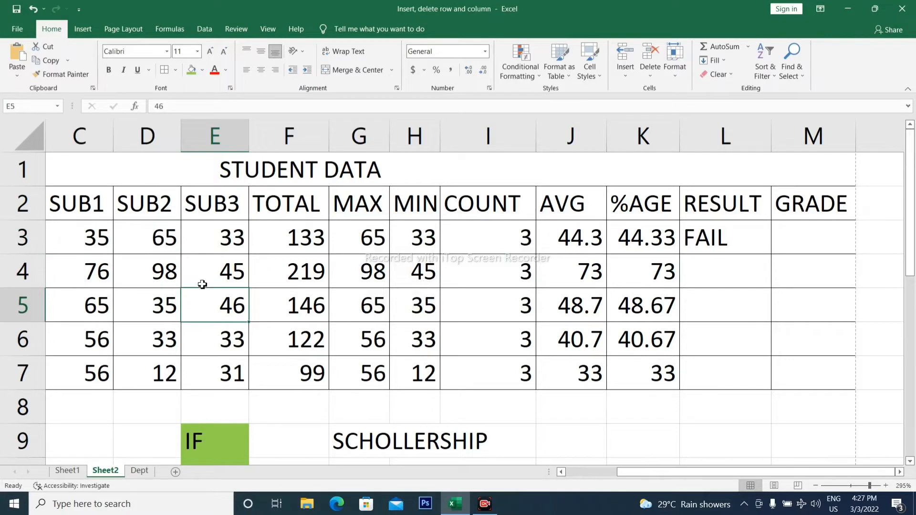
click(201, 244)
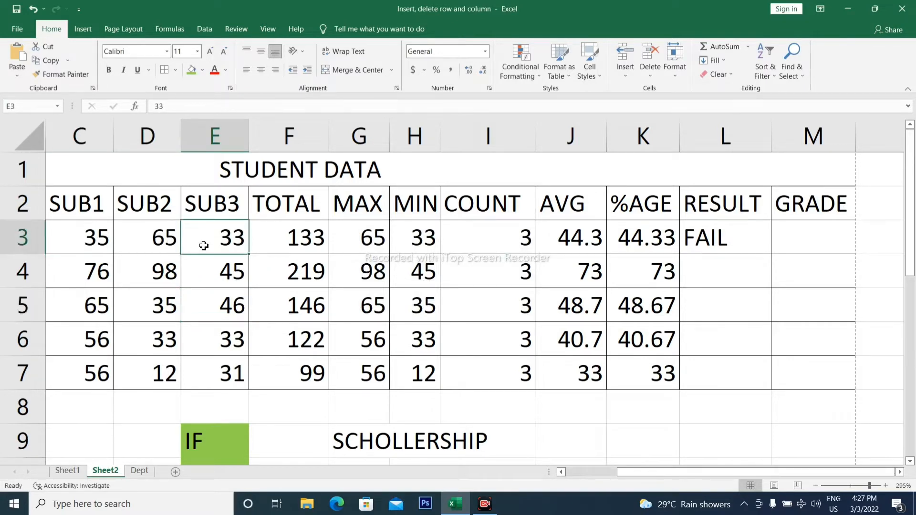
click(709, 238)
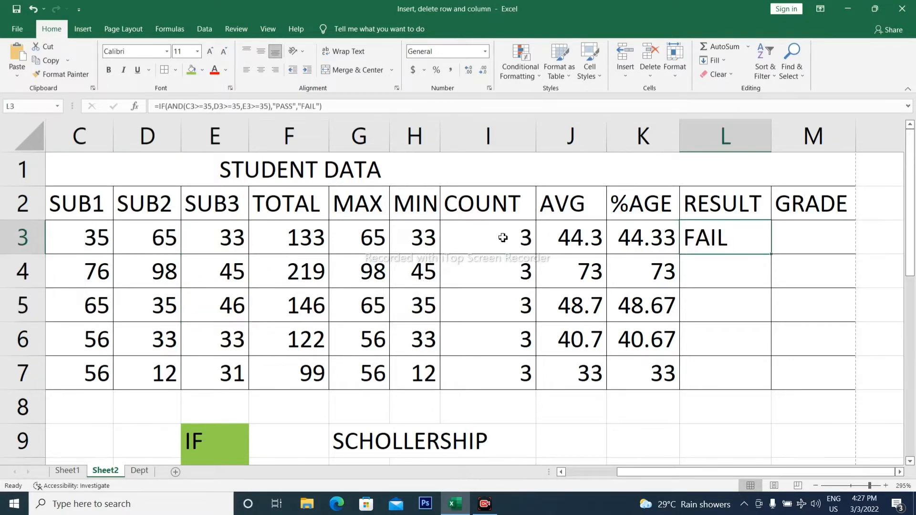
drag(101, 237, 213, 238)
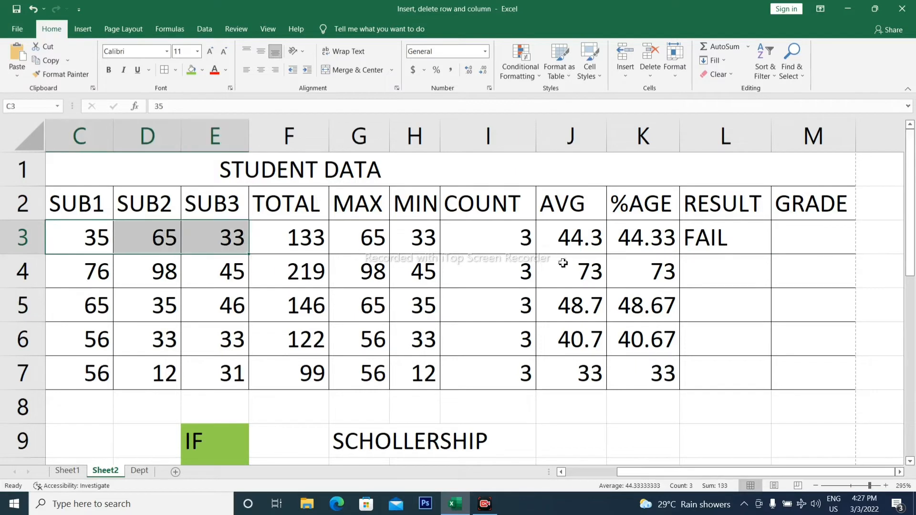
Copy the IF...AND formula from L3 down the RESULT column through L7
click(750, 230)
click(752, 271)
click(749, 248)
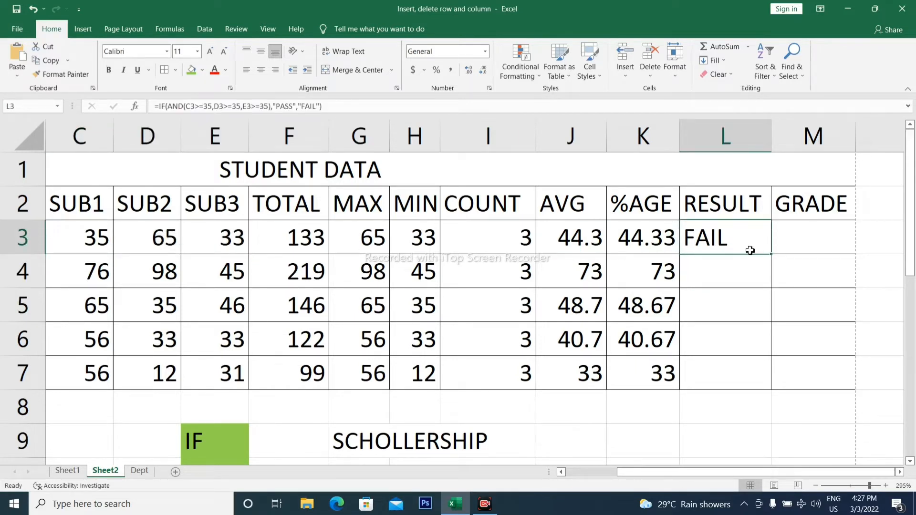
double_click(772, 256)
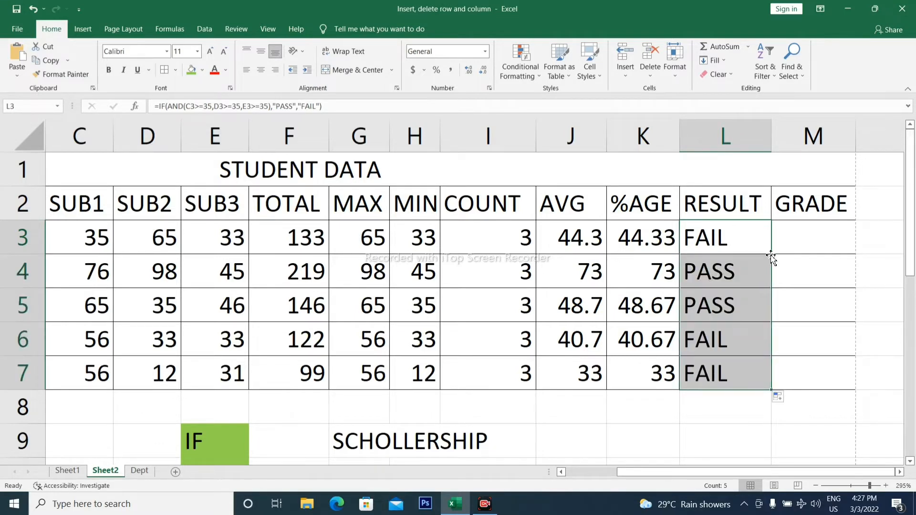
click(646, 395)
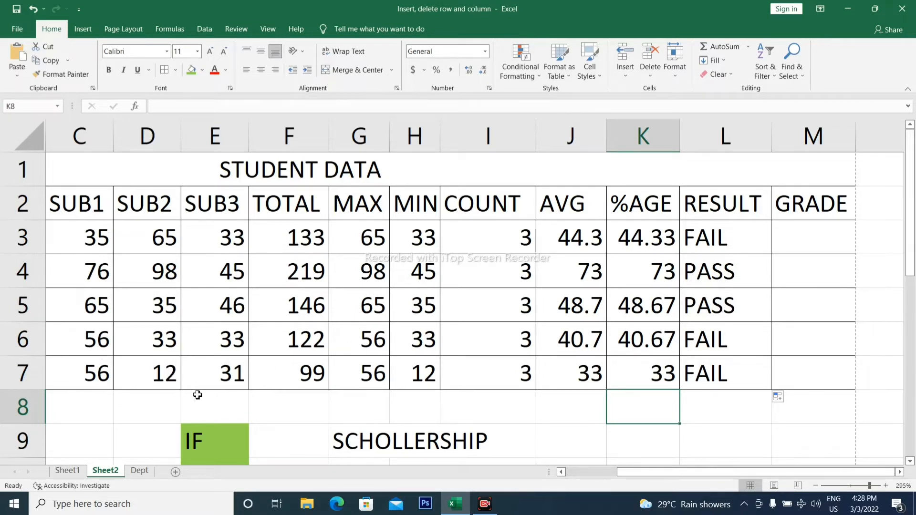
Fill the IF...OR cell E11 with the same green as the IF...AND cell above it
click(815, 244)
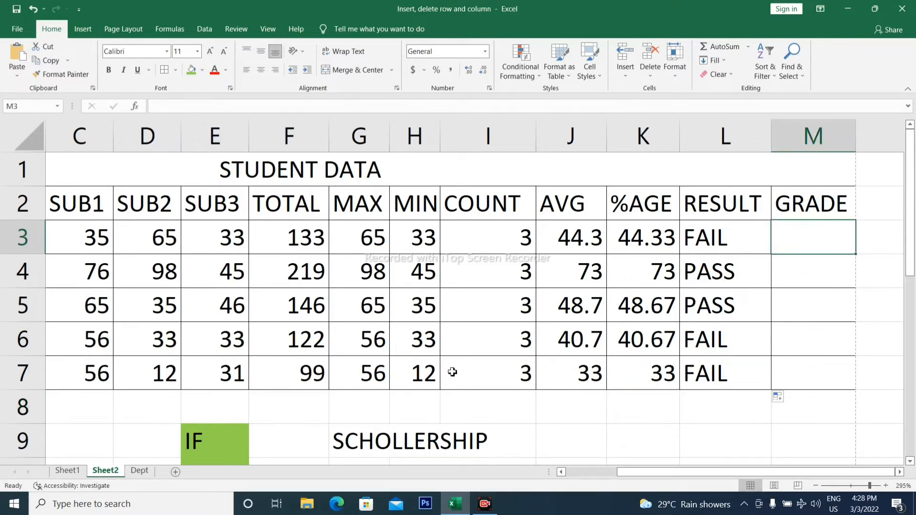
scroll(452, 372, down, 2)
scroll(305, 348, up, 2)
scroll(421, 305, down, 1)
scroll(519, 303, up, 1)
scroll(577, 348, down, 2)
scroll(286, 315, down, 1)
click(239, 219)
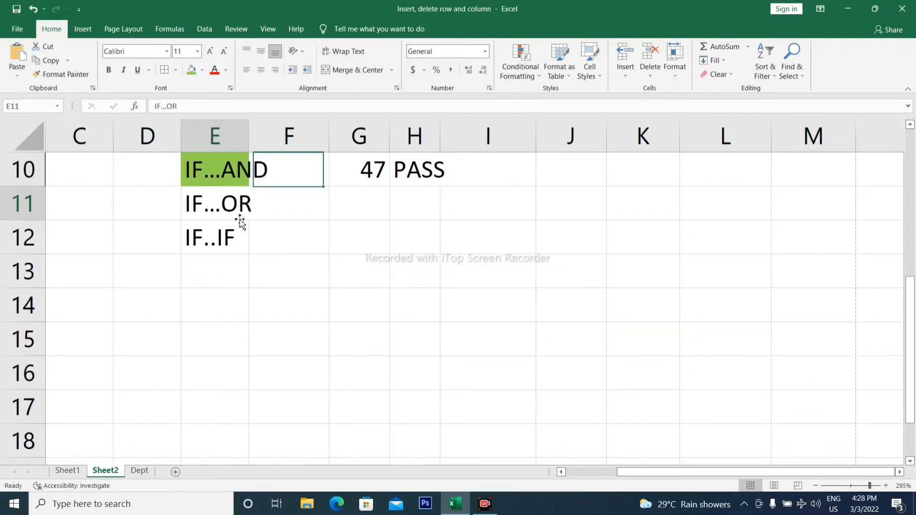
click(191, 69)
Insert a new blank column M between the RESULT and GRADE columns
scroll(699, 264, up, 3)
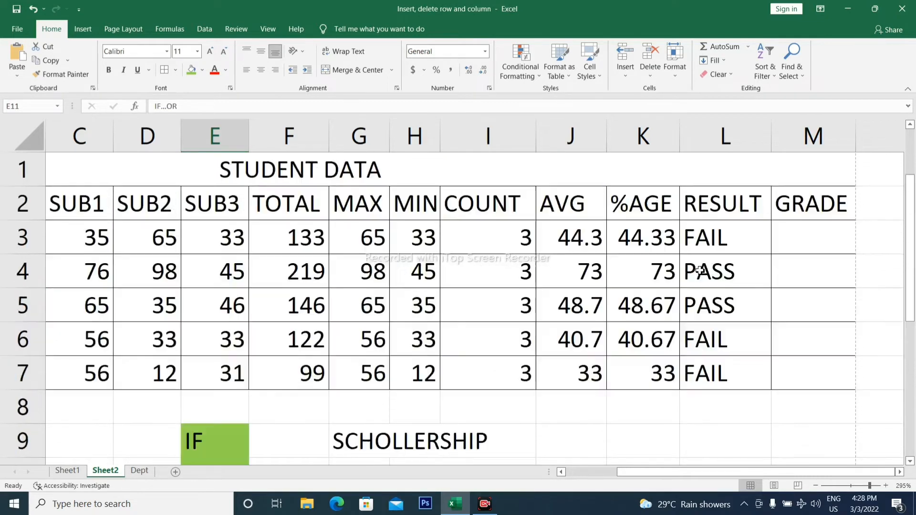
click(799, 137)
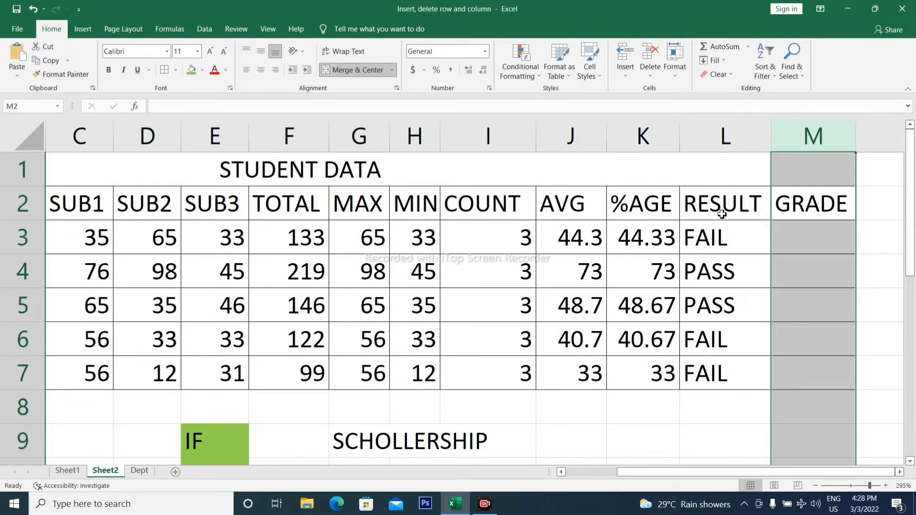
key(alt+i)
key(c)
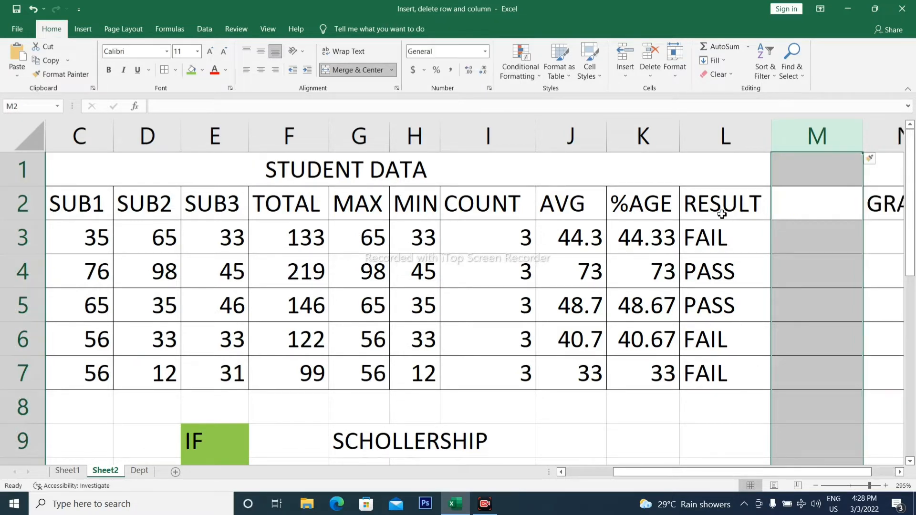
Enter the heading RESULT2 in cell M2 of the new blank column
click(810, 212)
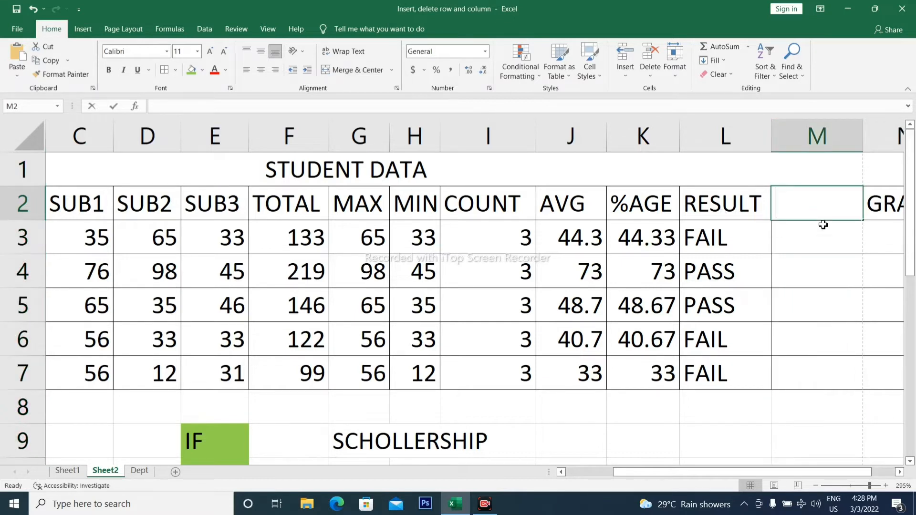
text(r)
key(BackSpace)
text(RES)
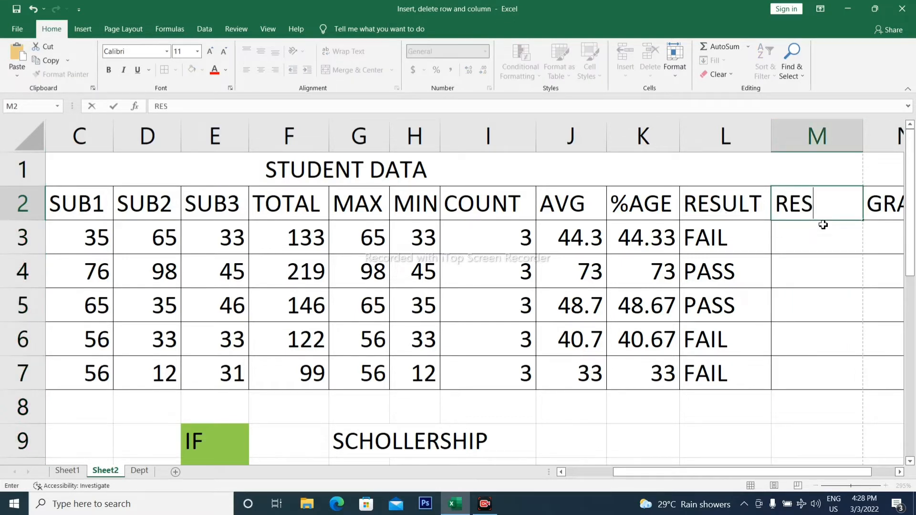
text(ULT2)
key(Return)
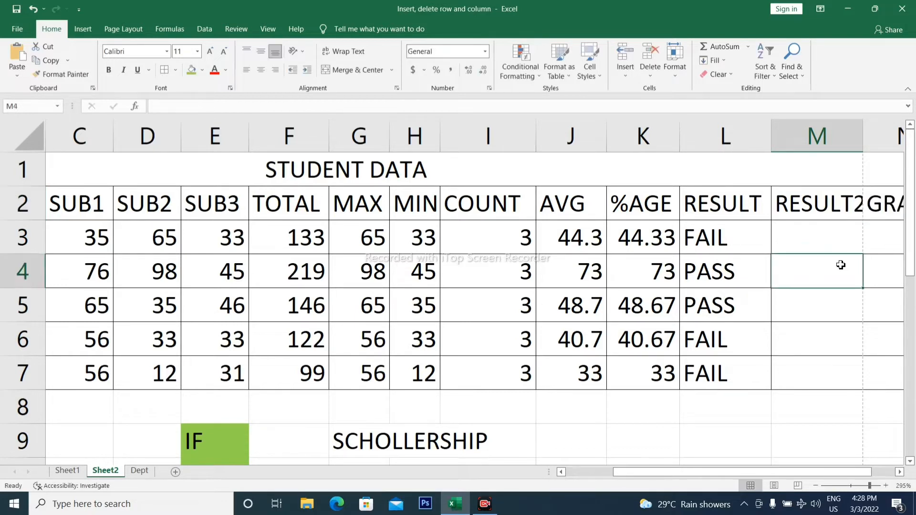
Begin an IF formula in M3 with an OR test whose first condition is C3<35
click(807, 241)
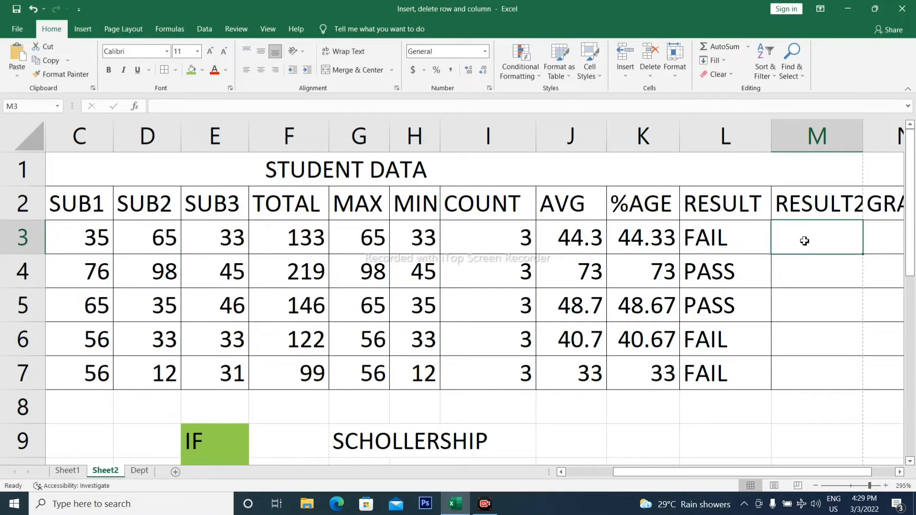
text(=IF)
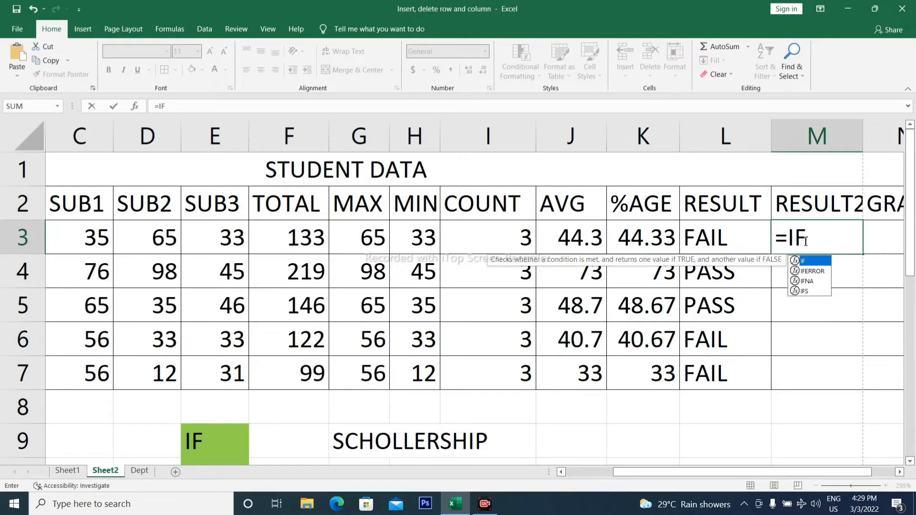
text(()
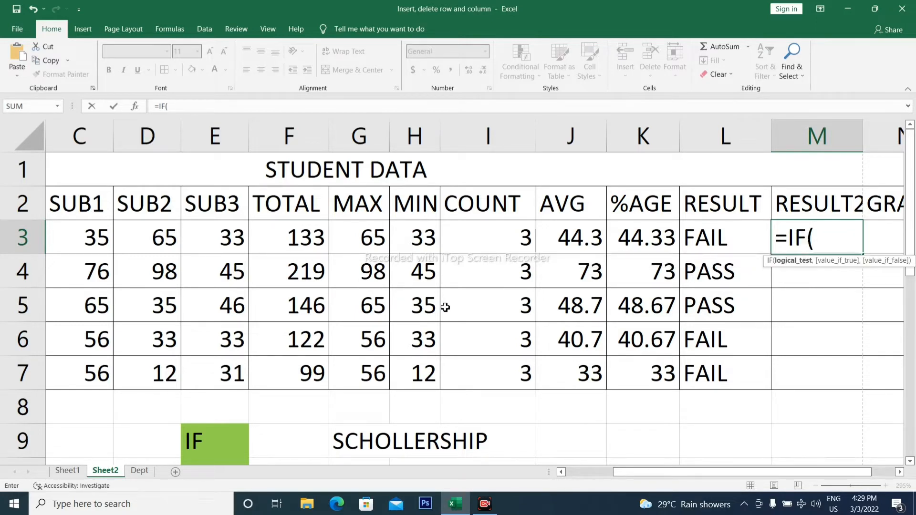
text(OR()
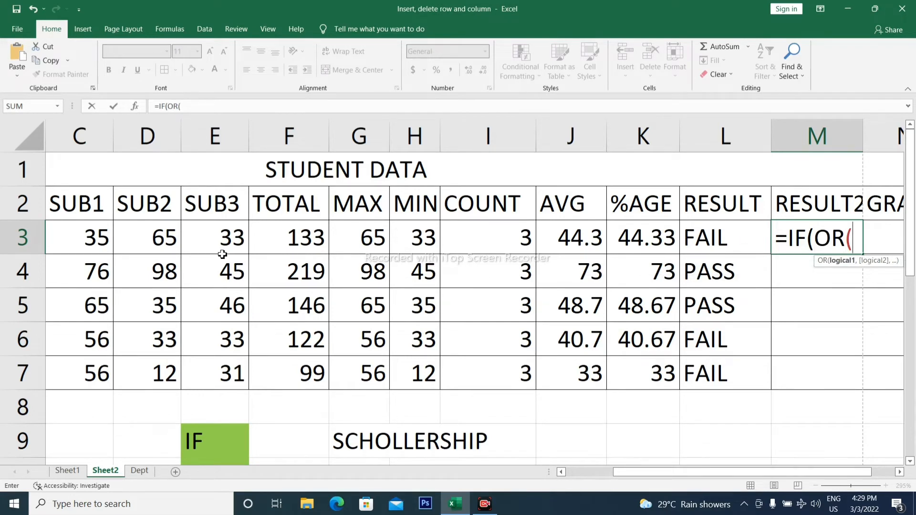
click(84, 242)
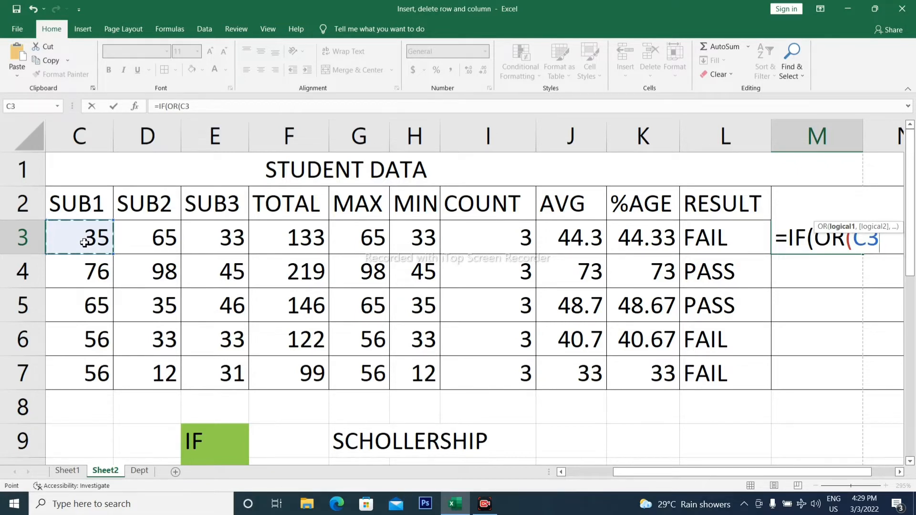
text(<35)
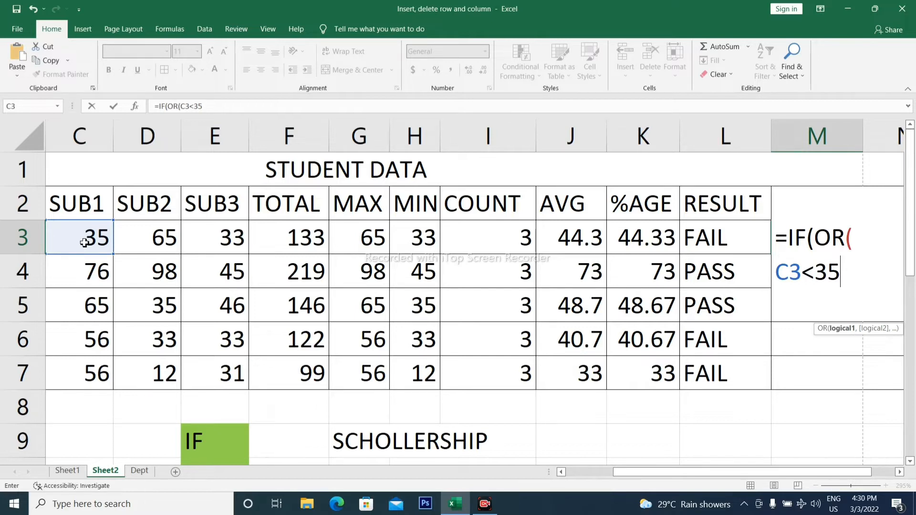
text(,)
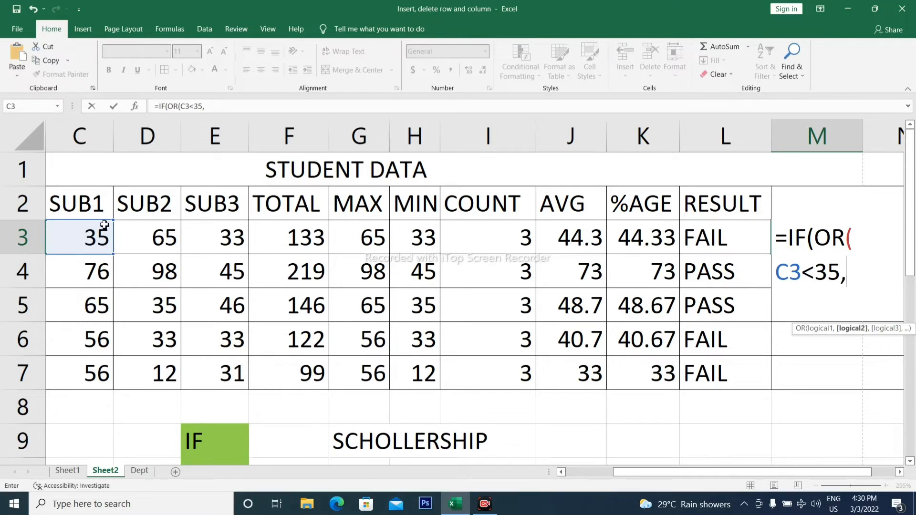
Add the conditions D3<35 and E3<35 to the OR test in M3 and close its parenthesis
click(131, 238)
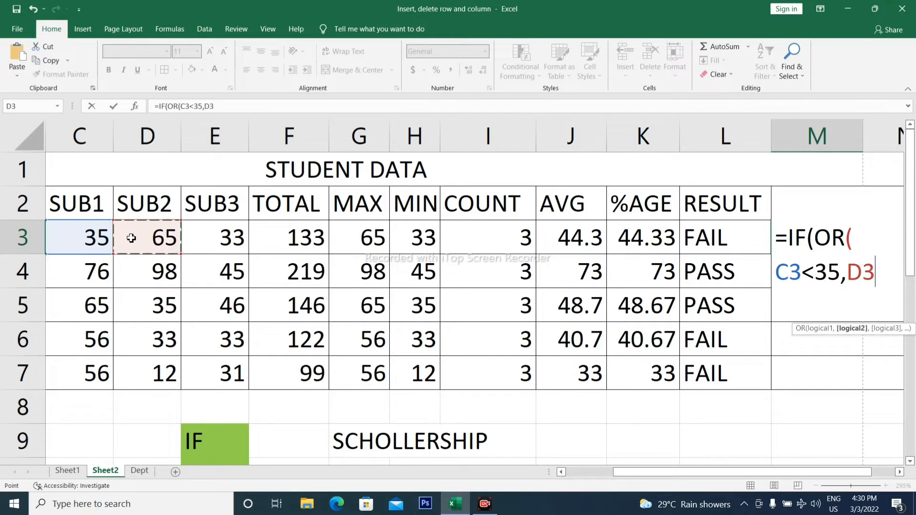
text(<)
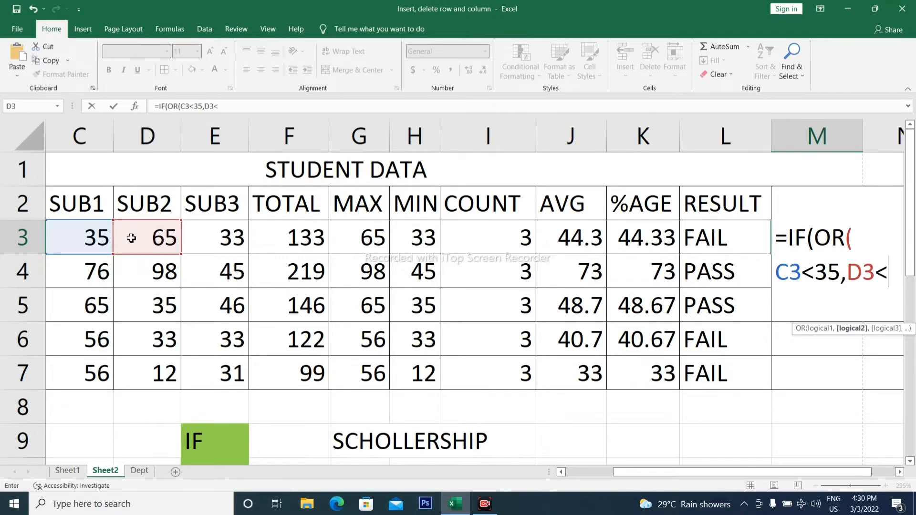
text(35)
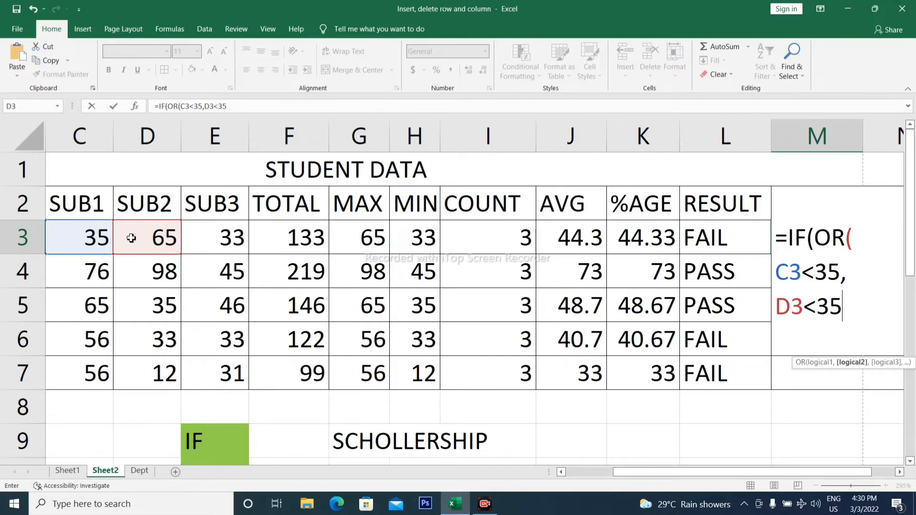
key(Return)
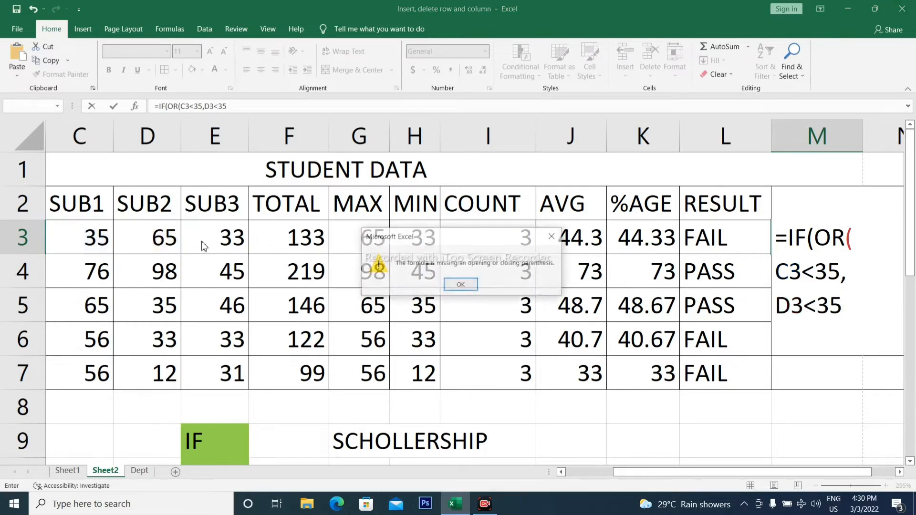
key(Return)
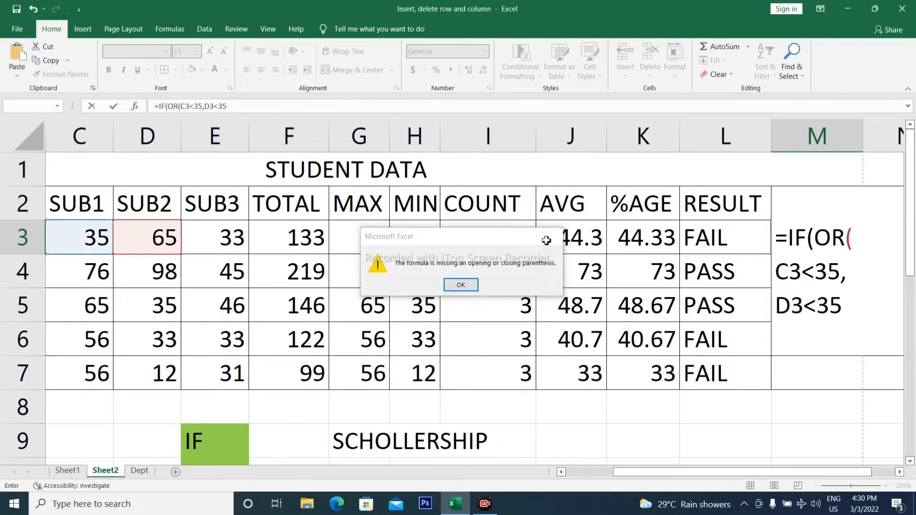
text(,)
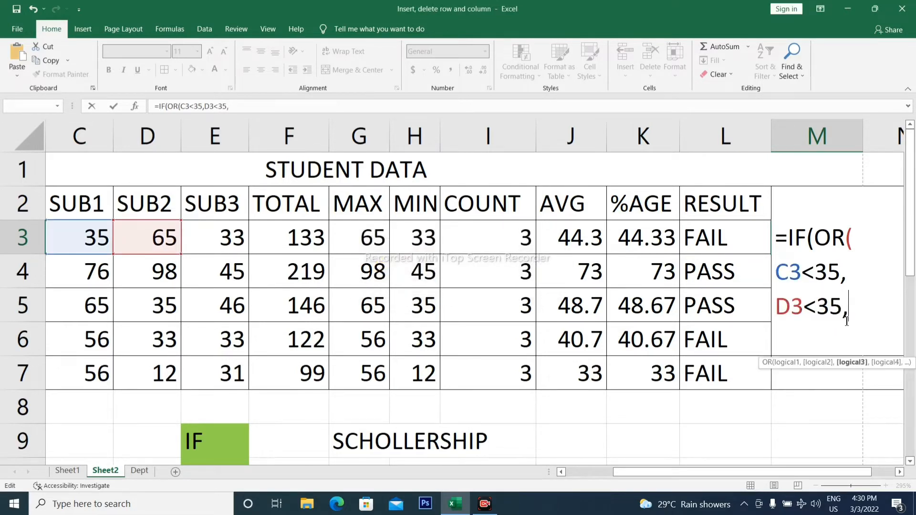
click(234, 234)
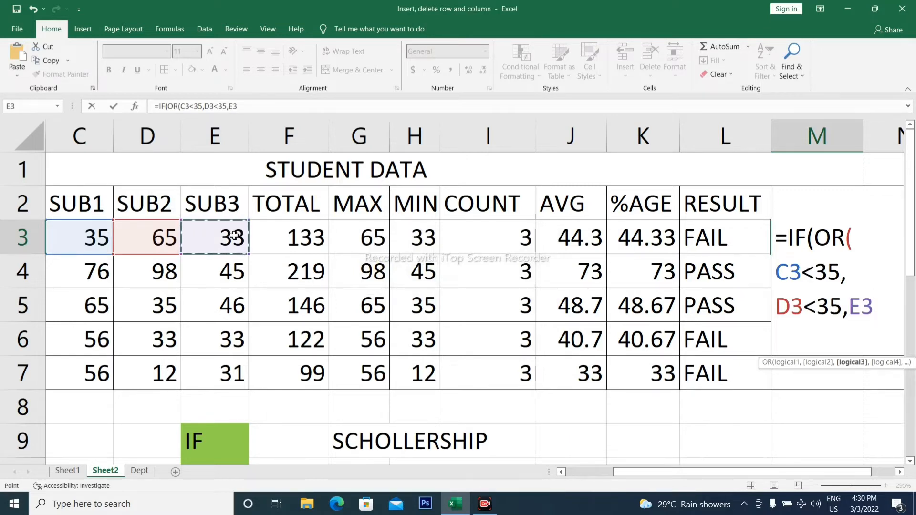
text(<)
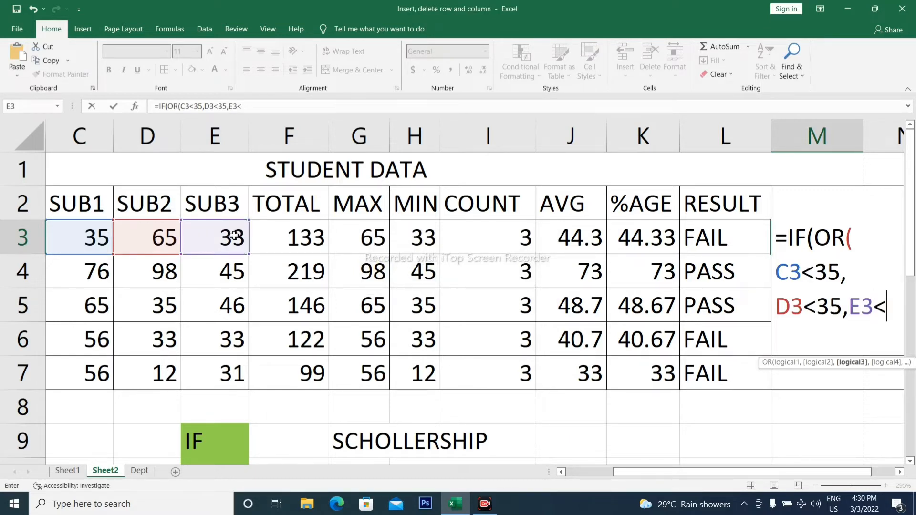
text(35)
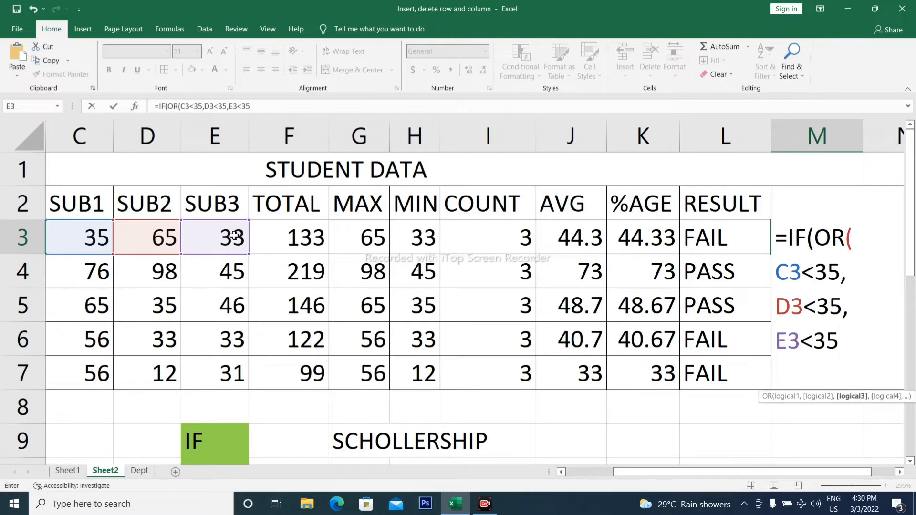
text())
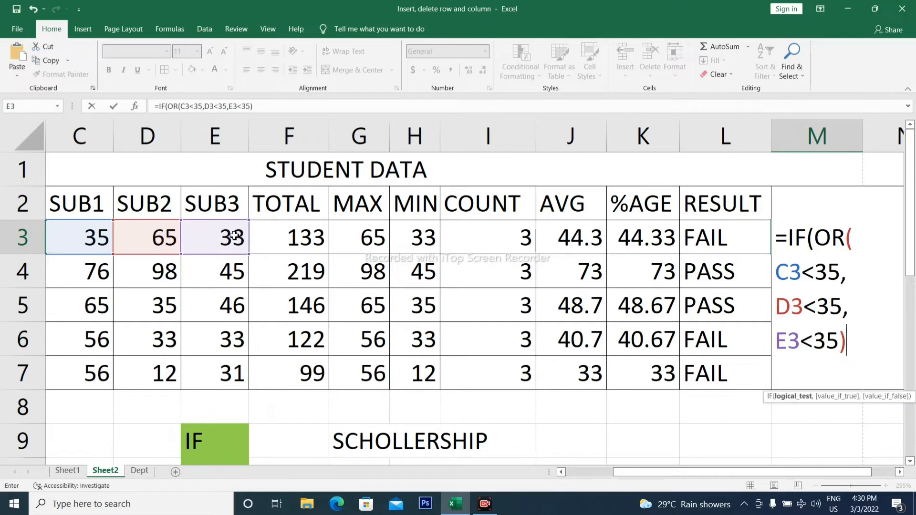
Complete the M3 formula so it returns "FAIL" when the OR test is true and "PASS" otherwise
text(,)
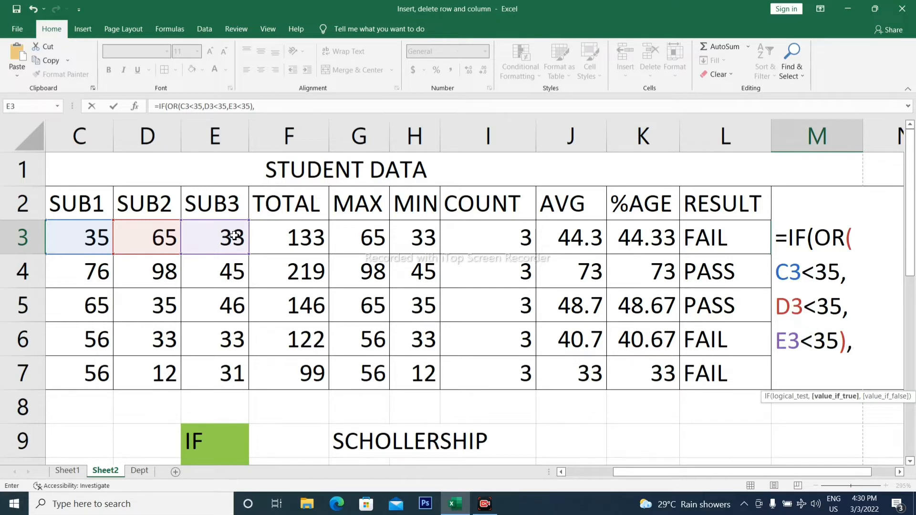
text("FAIL")
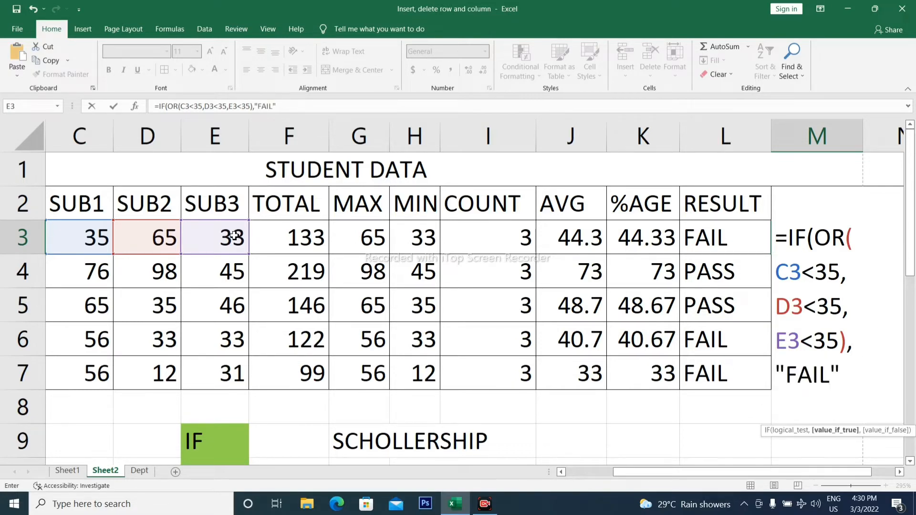
text(,)
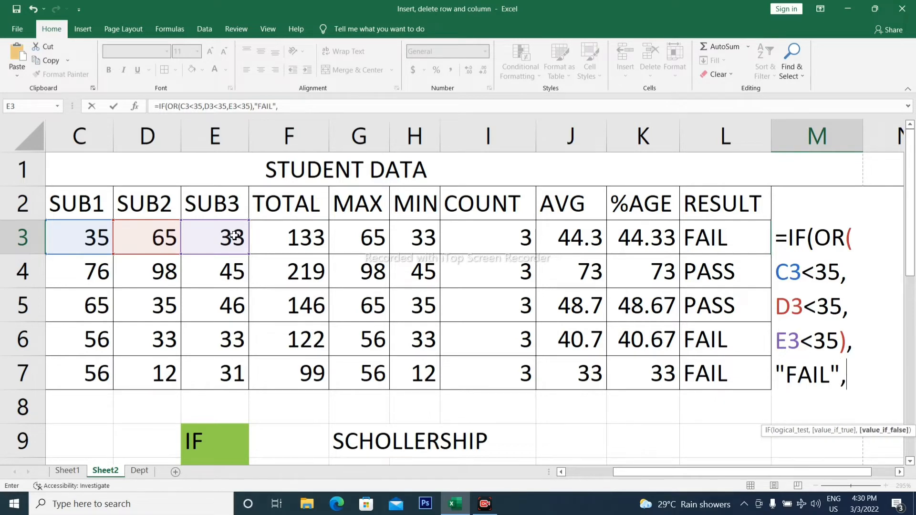
key(Up)
key(BackSpace)
text("PASS)
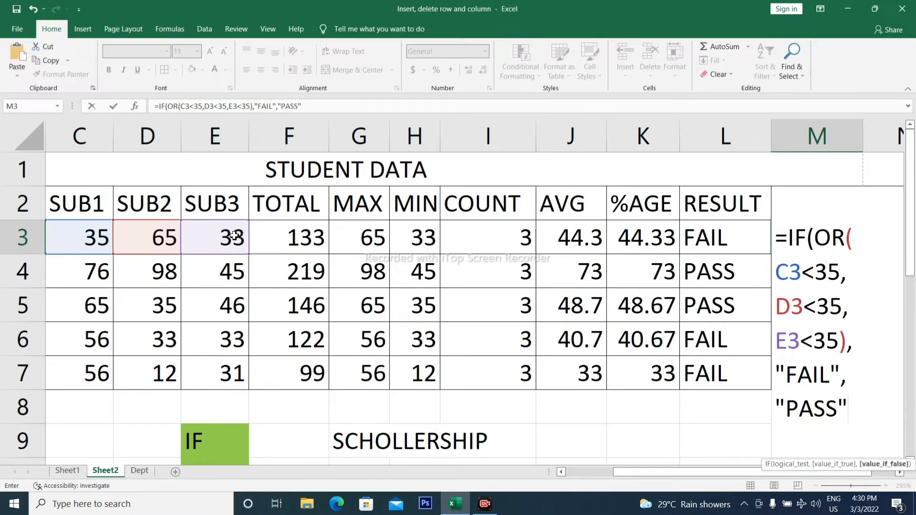
key(Return)
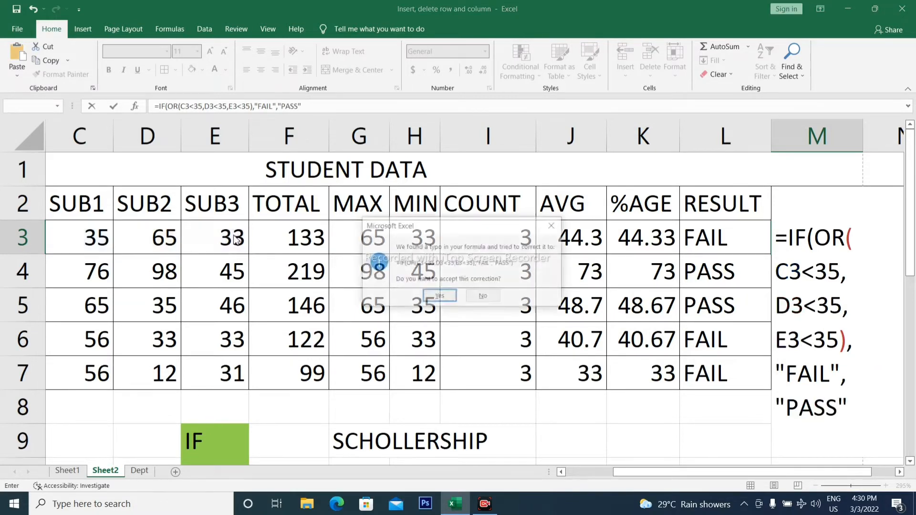
click(436, 297)
Copy the IF...OR formula from M3 down the RESULT2 column through M7
click(778, 307)
click(823, 253)
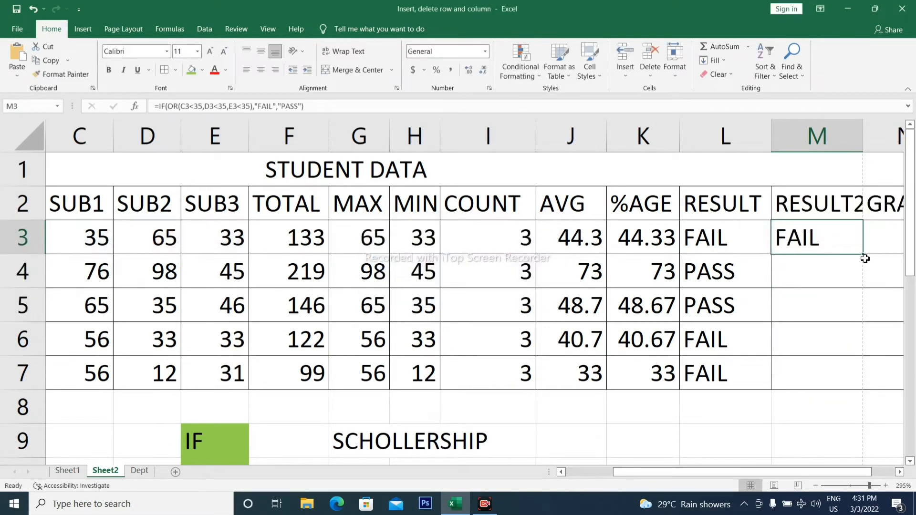
double_click(863, 253)
click(728, 430)
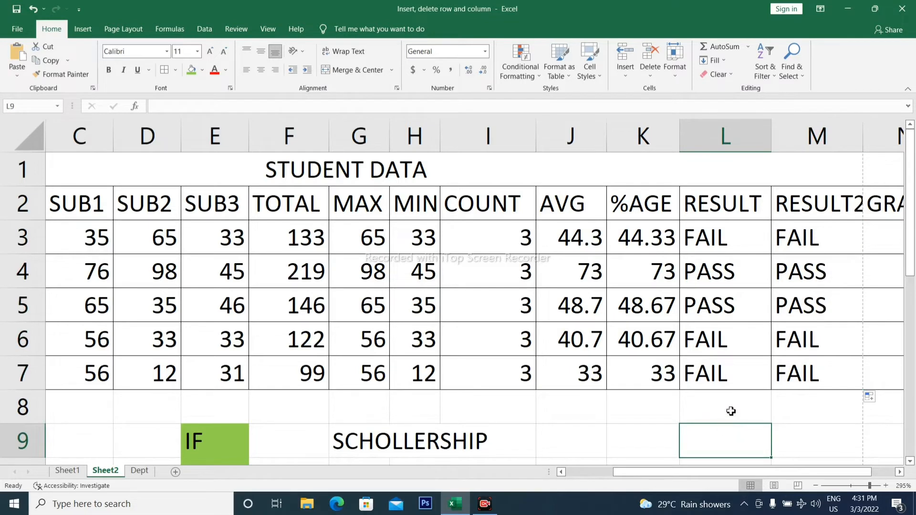
Compare the AND-based formulas and results in the RESULT column with the OR-based ones in RESULT2
drag(800, 241, 817, 367)
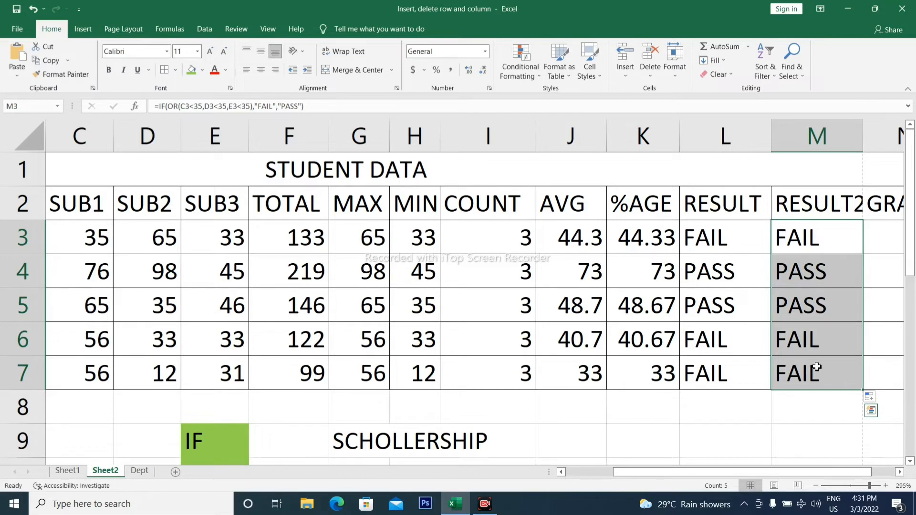
click(727, 305)
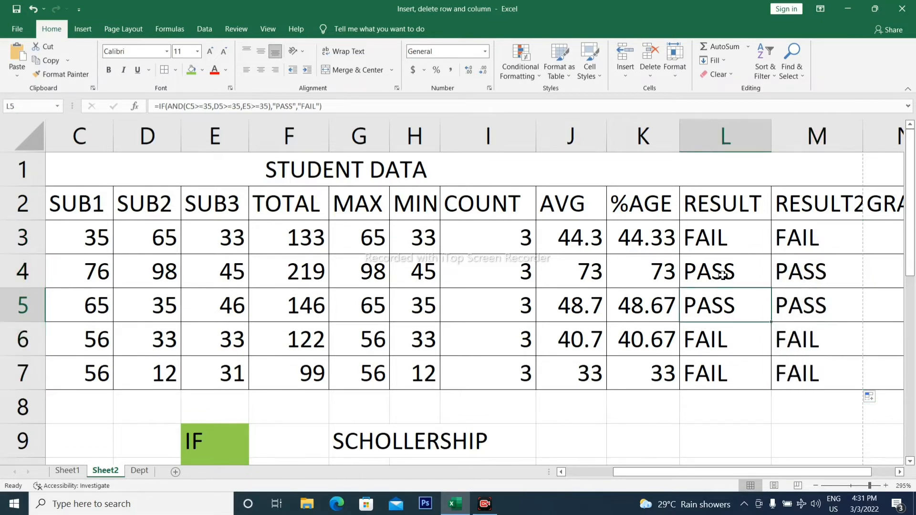
click(717, 246)
click(784, 243)
click(730, 302)
click(715, 240)
click(783, 240)
click(750, 271)
click(754, 245)
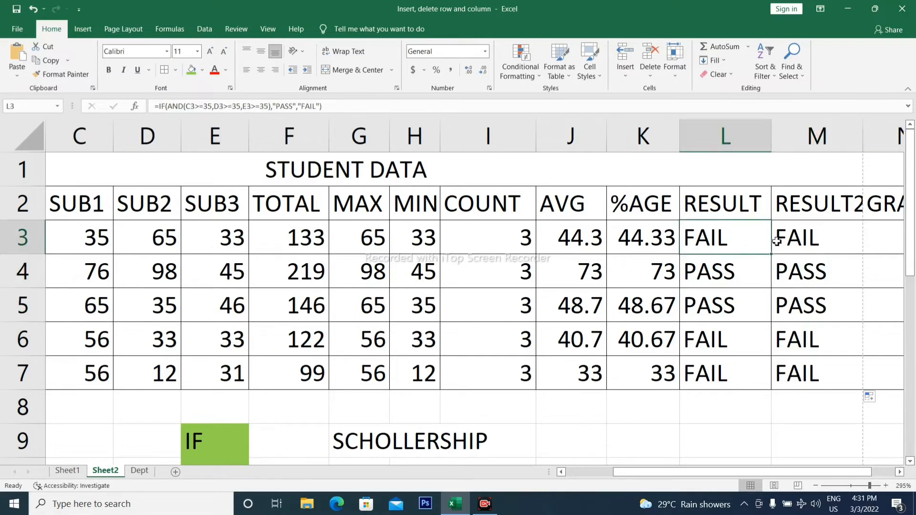
click(781, 241)
click(751, 272)
click(784, 274)
click(727, 329)
Fill the IF..IF cell E12 with the same green as the function names above it
scroll(757, 367, down, 1)
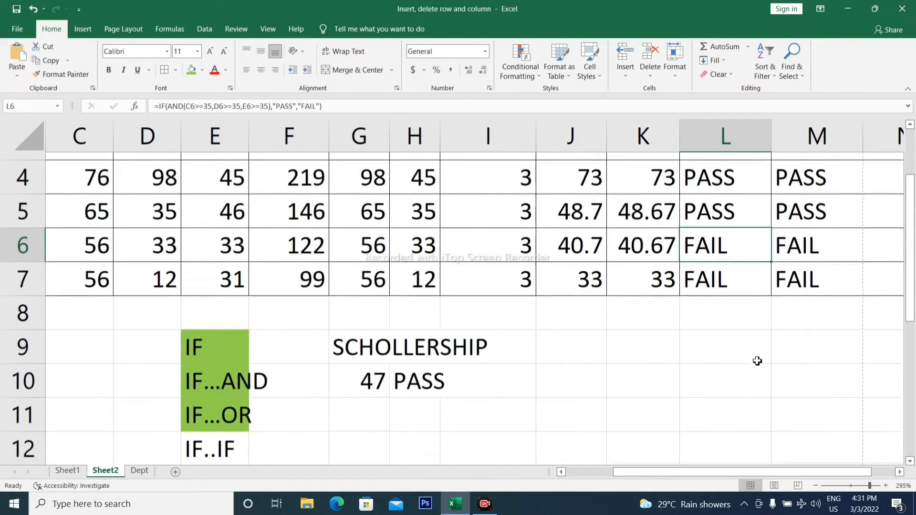
scroll(700, 378, down, 2)
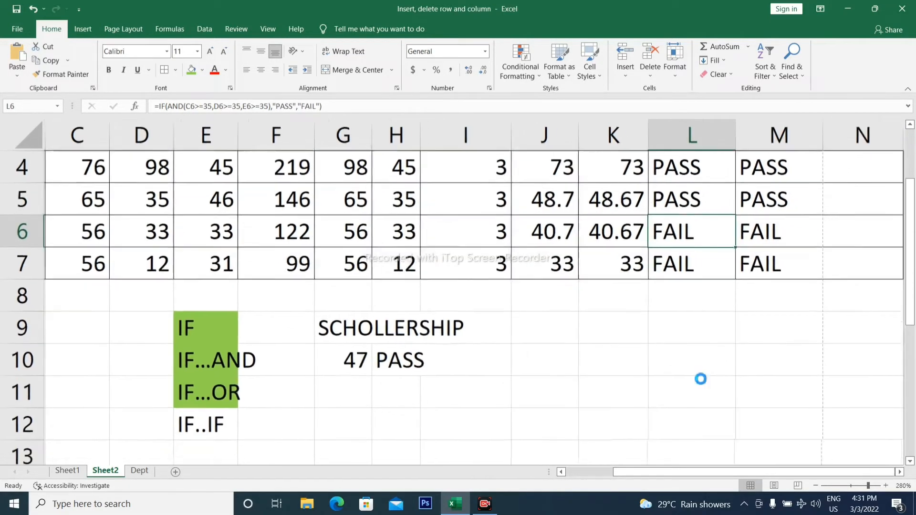
scroll(699, 378, down, 1)
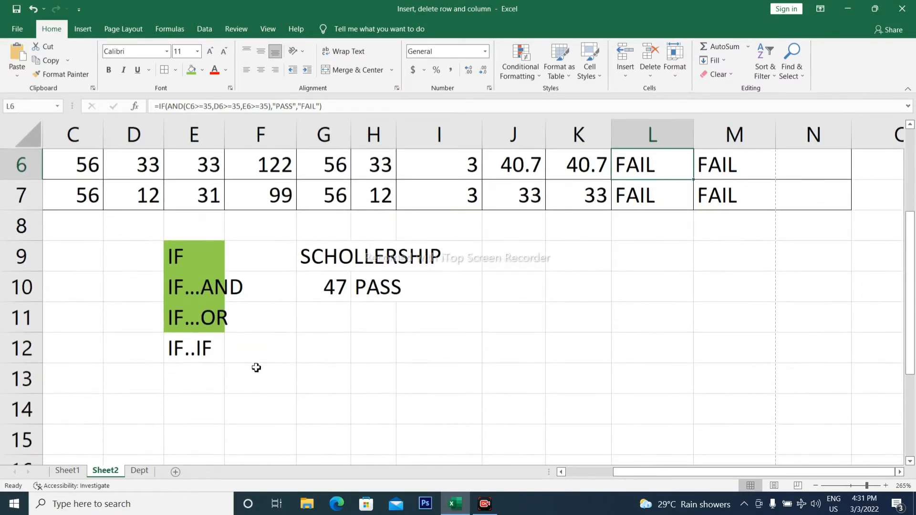
click(210, 347)
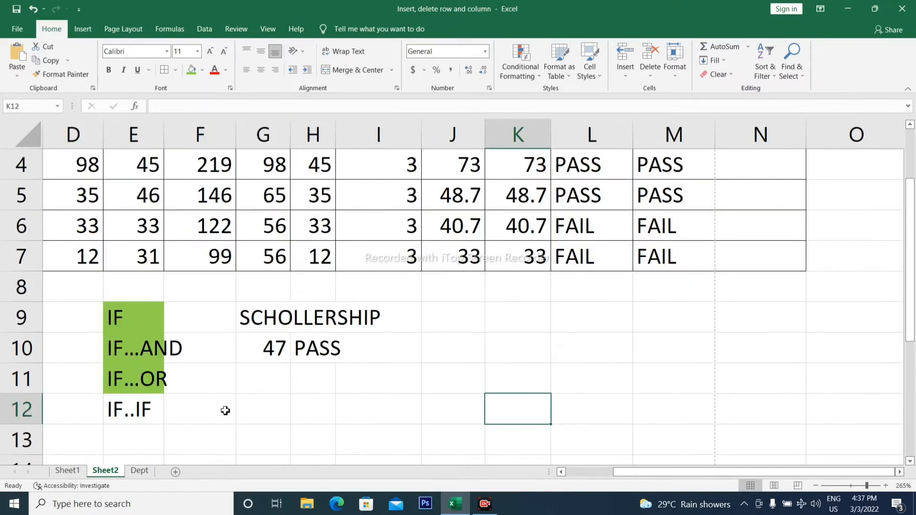
click(225, 410)
key(Left)
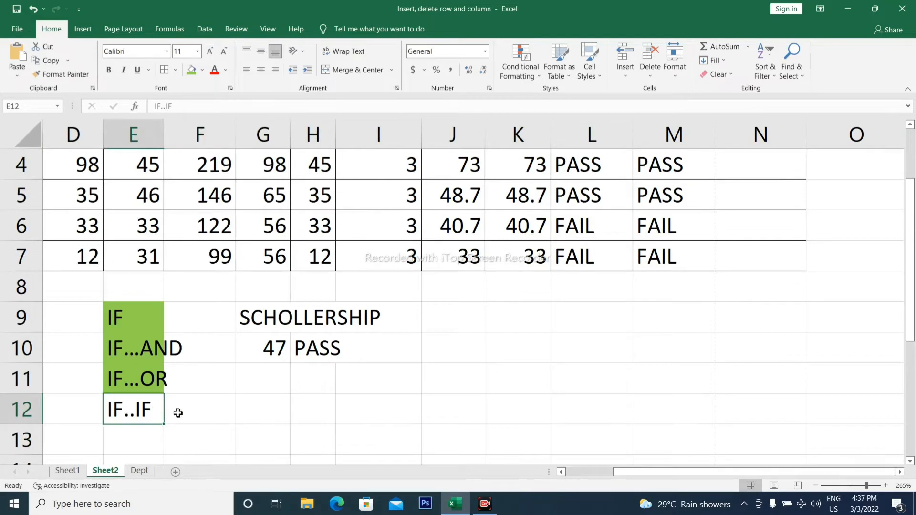
click(465, 347)
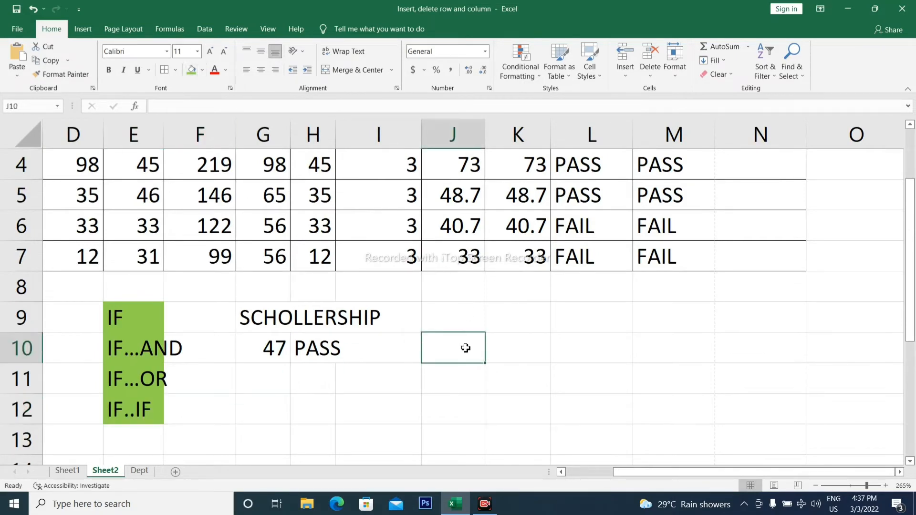
Start an IF formula in N3 under GRADE that tests whether L3="FAIL"
scroll(513, 301, up, 1)
click(739, 234)
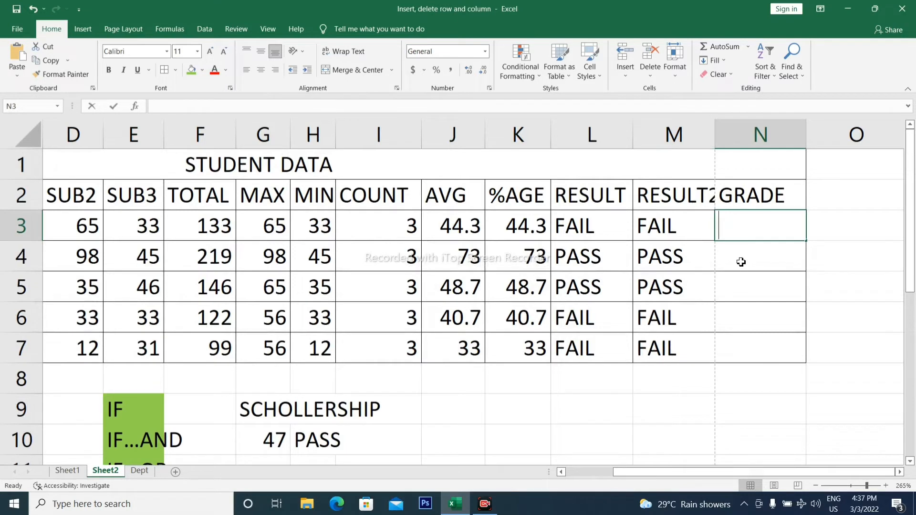
text(=)
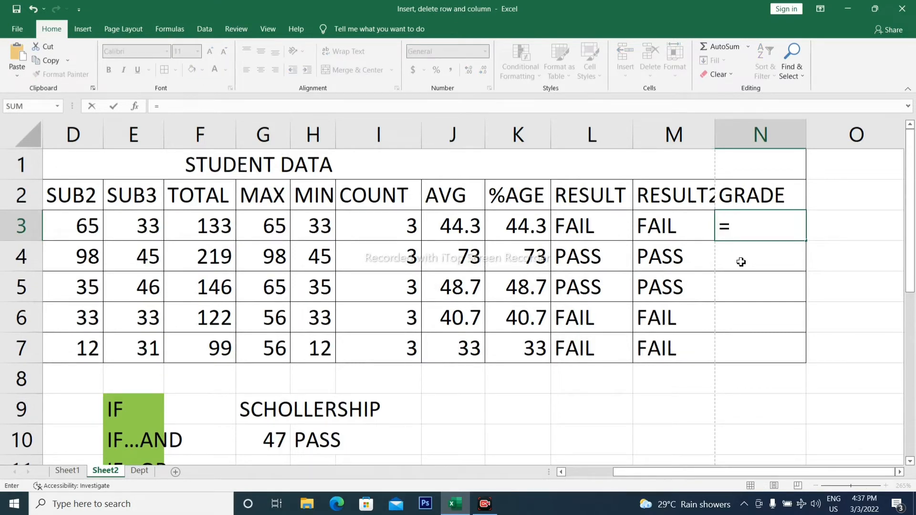
text(IF)
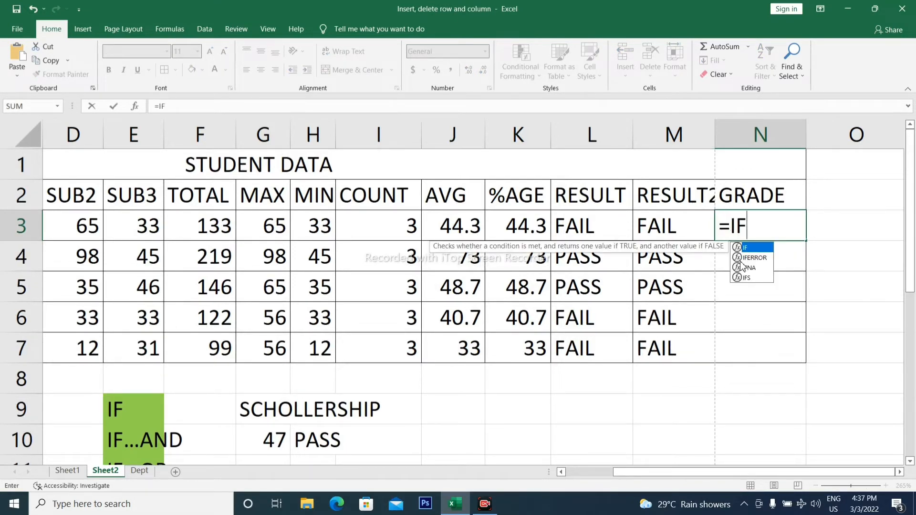
text(()
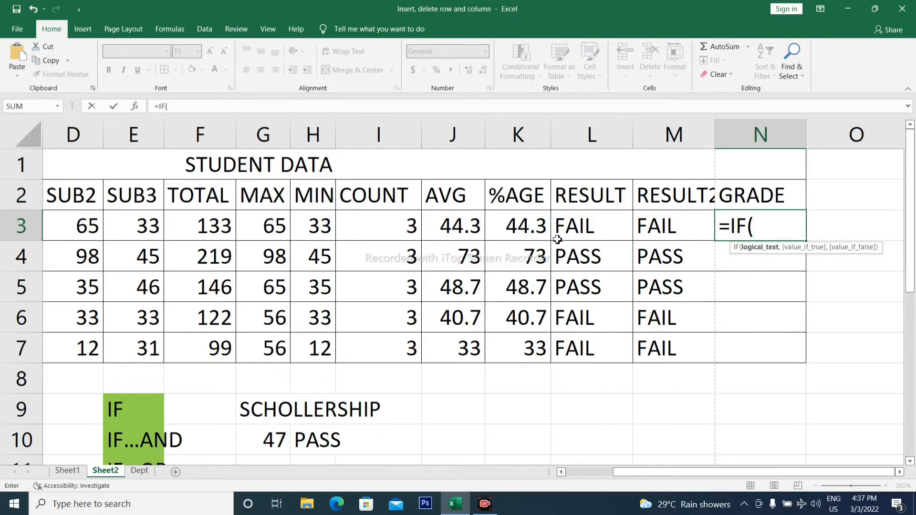
click(620, 229)
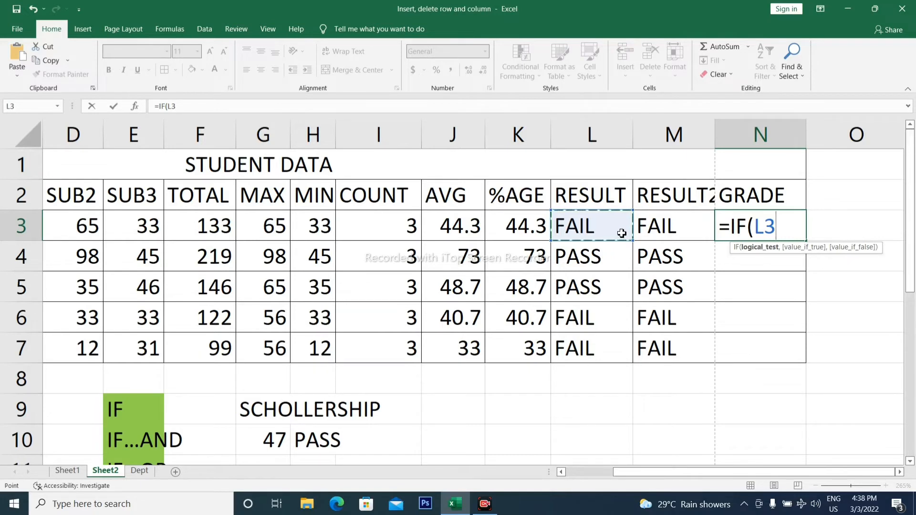
text(=")
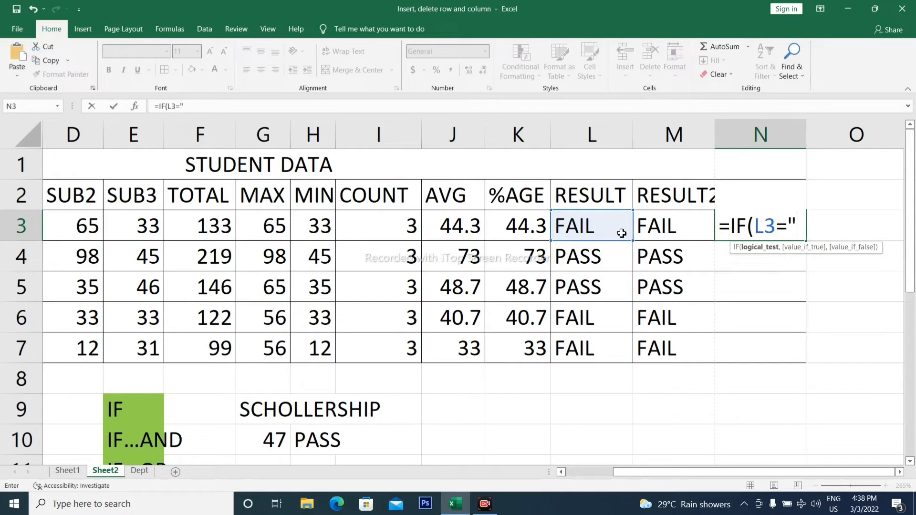
text(F)
text(A)
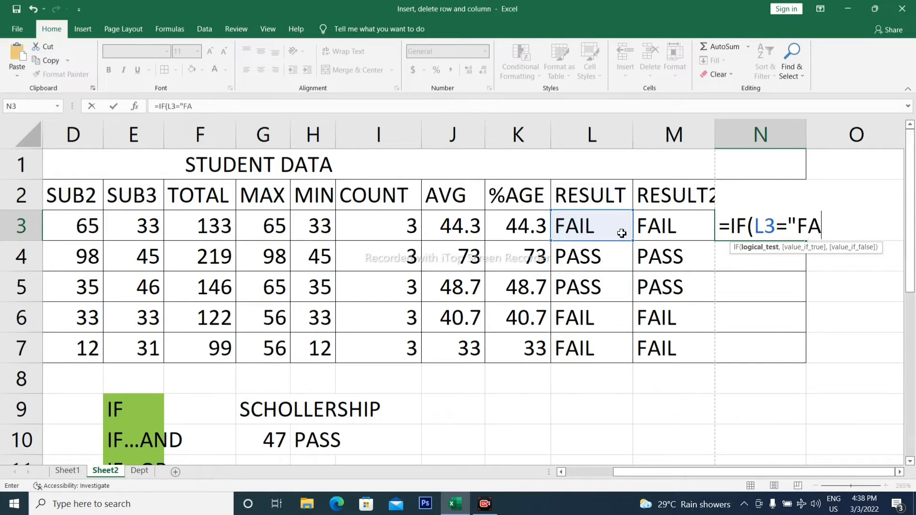
text(IL",)
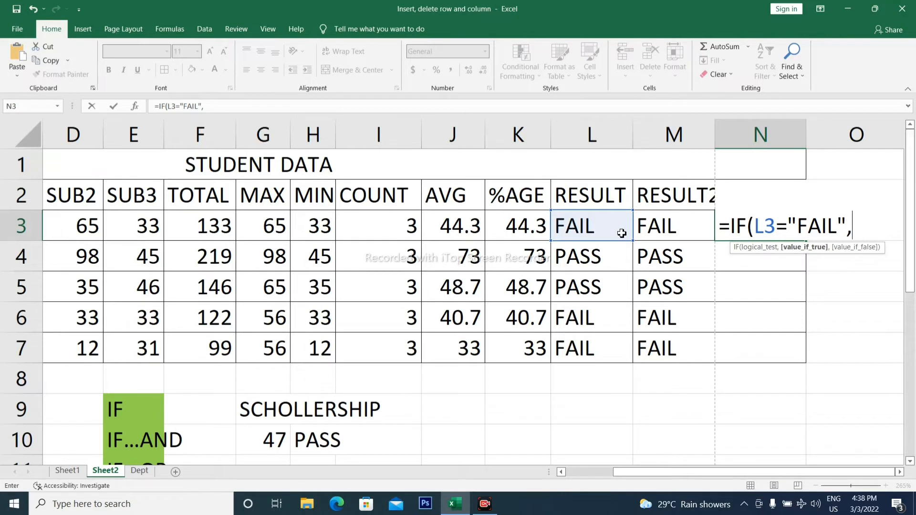
Make the N3 formula return "FAIL" when its first test is true
text("FAIL)
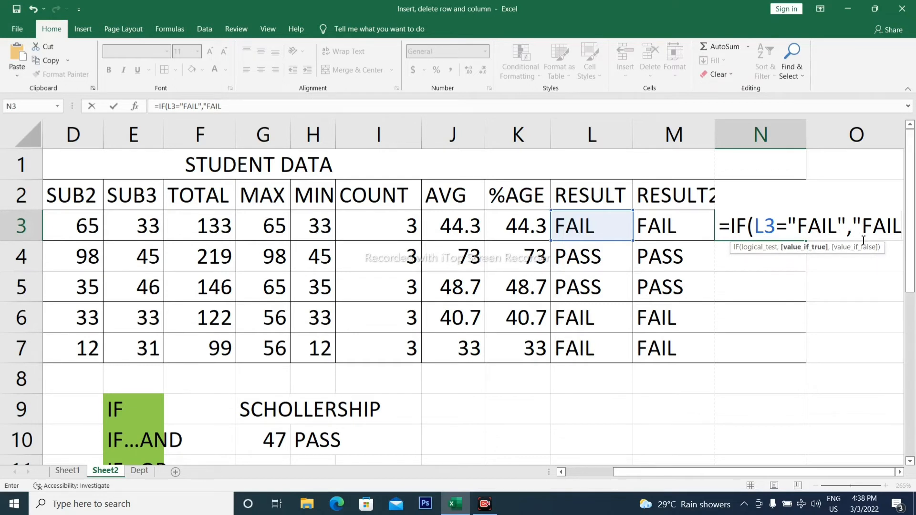
text(")
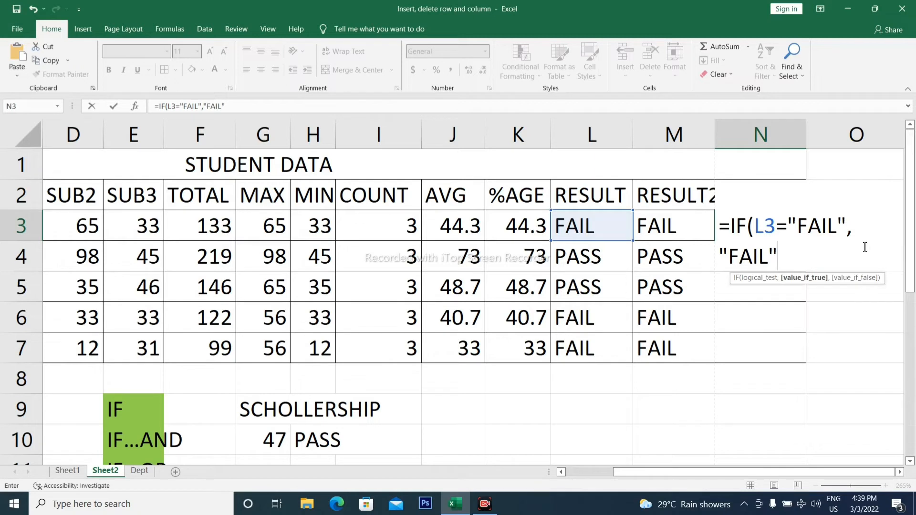
text(,)
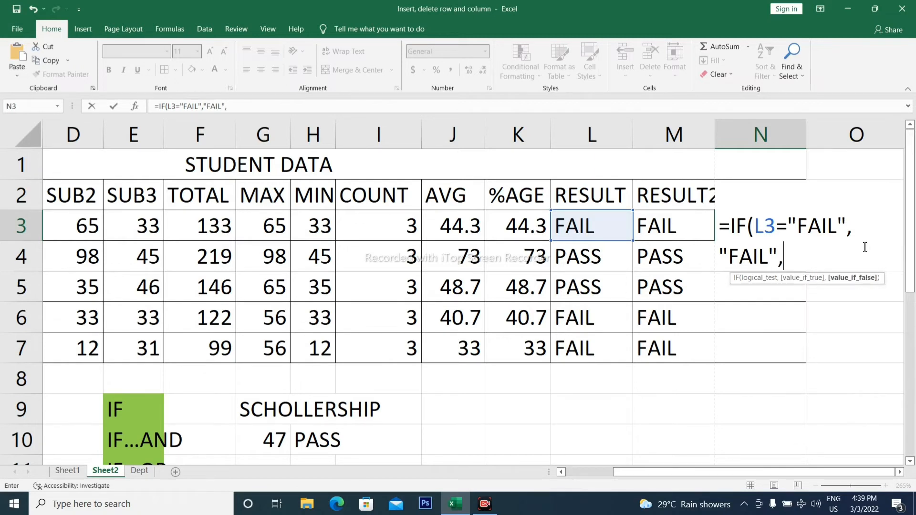
Nest an IF as the false value in N3 that returns "A+" when K3>=70
text(IF)
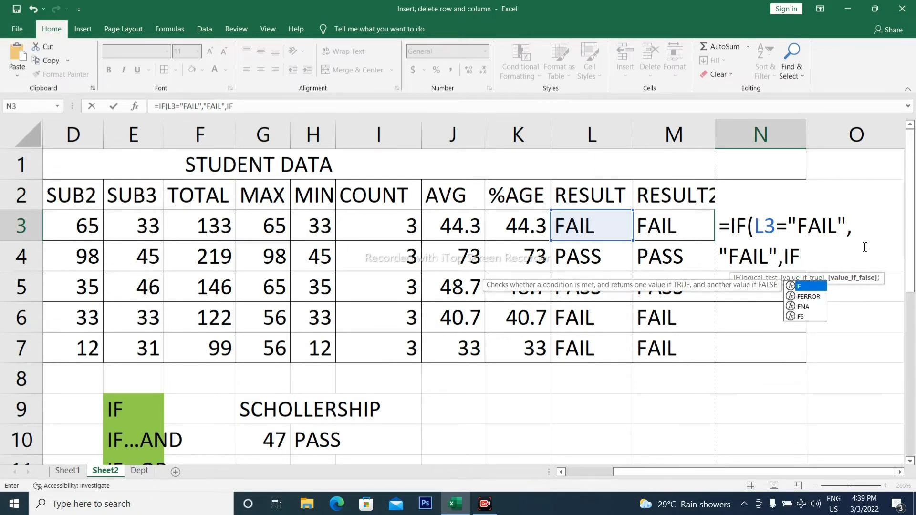
text(()
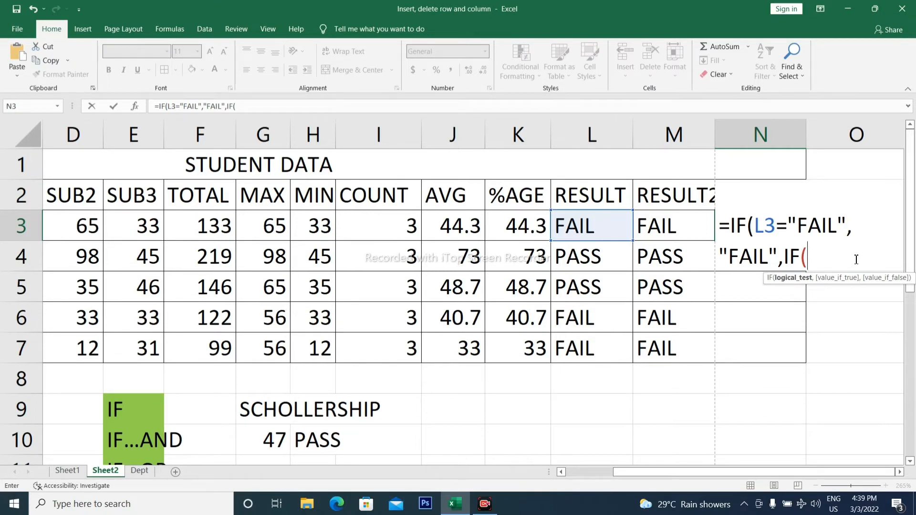
click(525, 229)
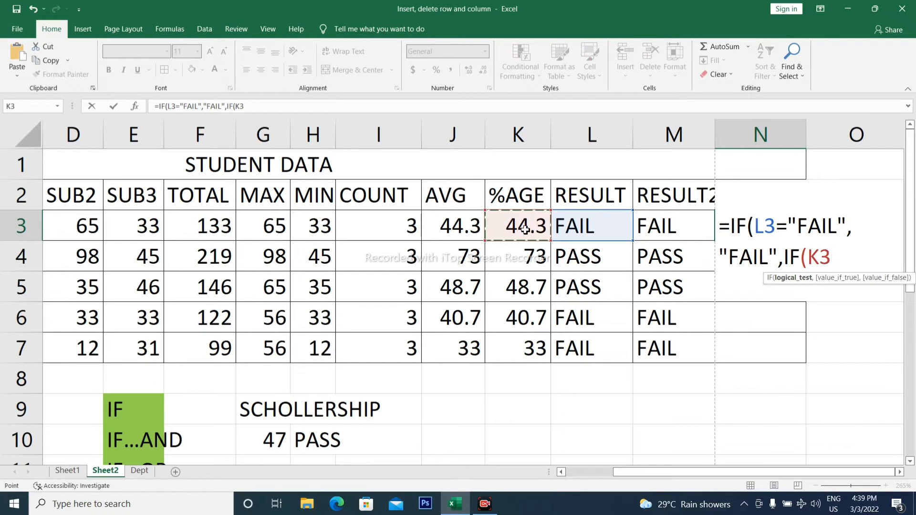
text(>=)
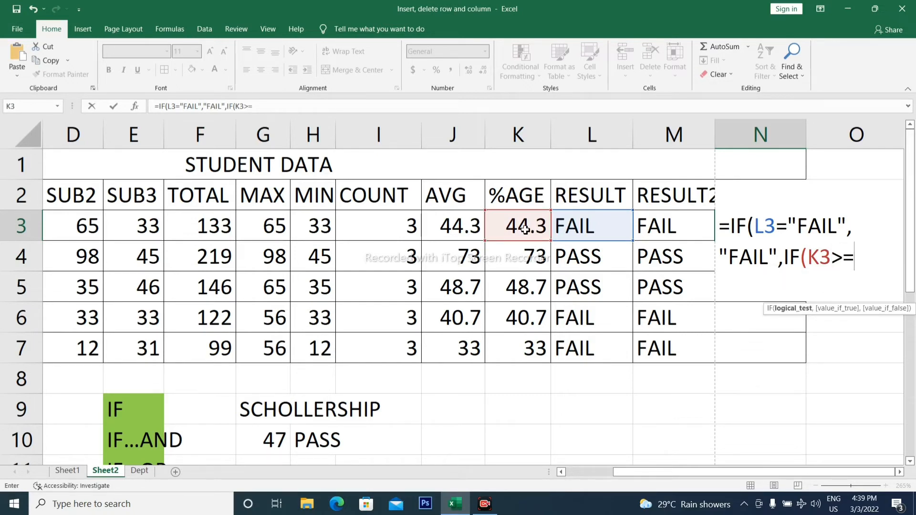
text(70)
text(,)
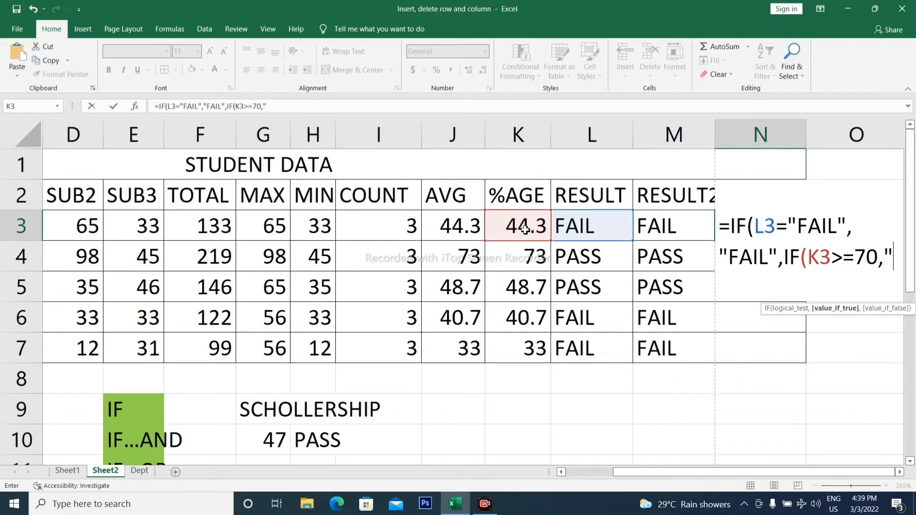
text("A)
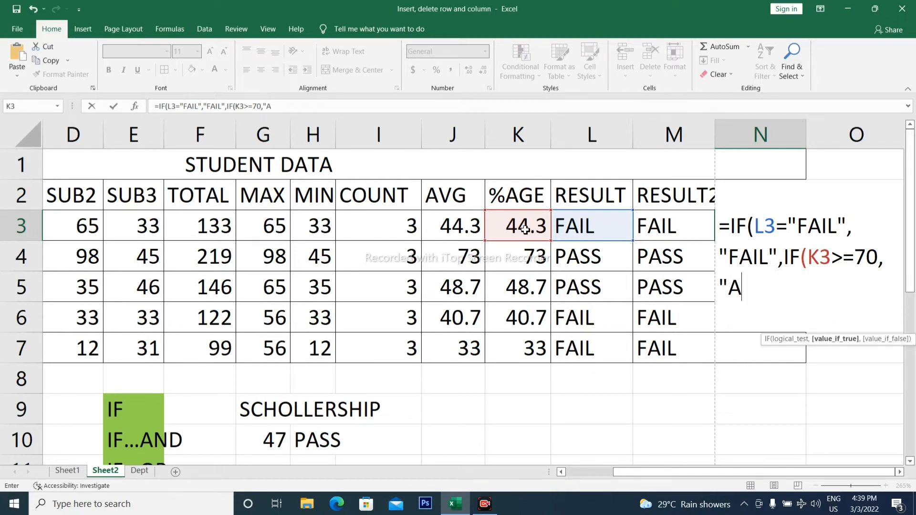
text(=)
key(BackSpace)
text(+",)
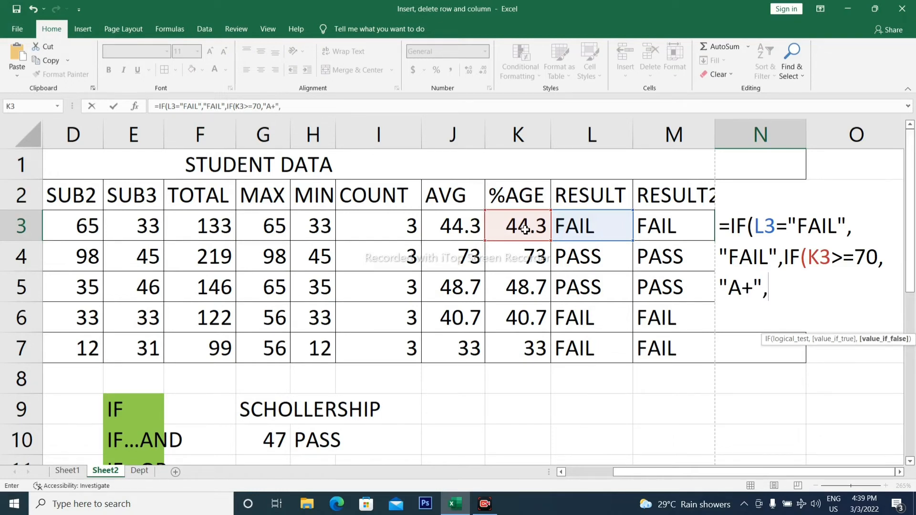
Nest another IF in the N3 formula that returns "B" when K3>=60
text(IF)
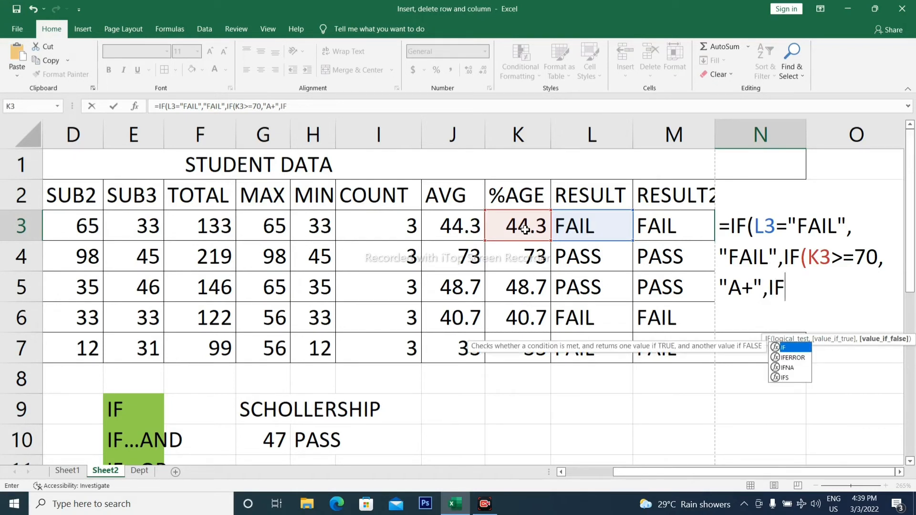
text(()
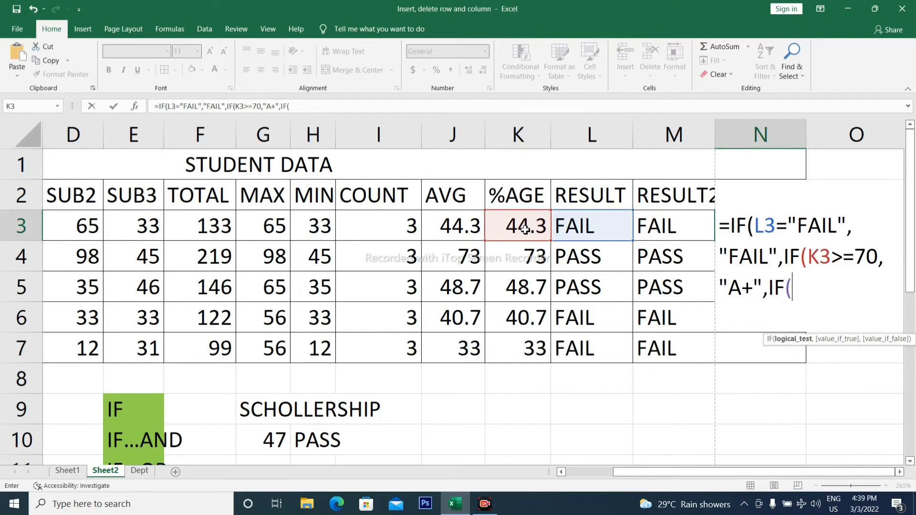
click(517, 226)
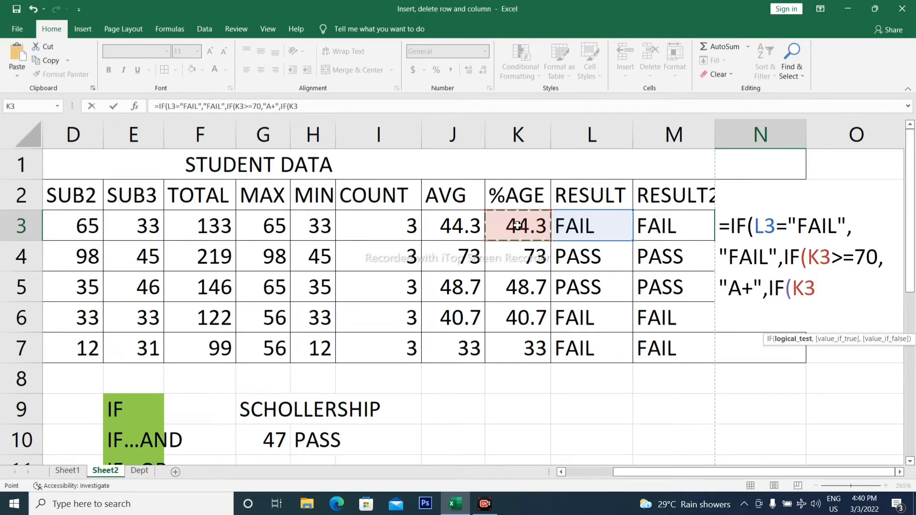
text(>=)
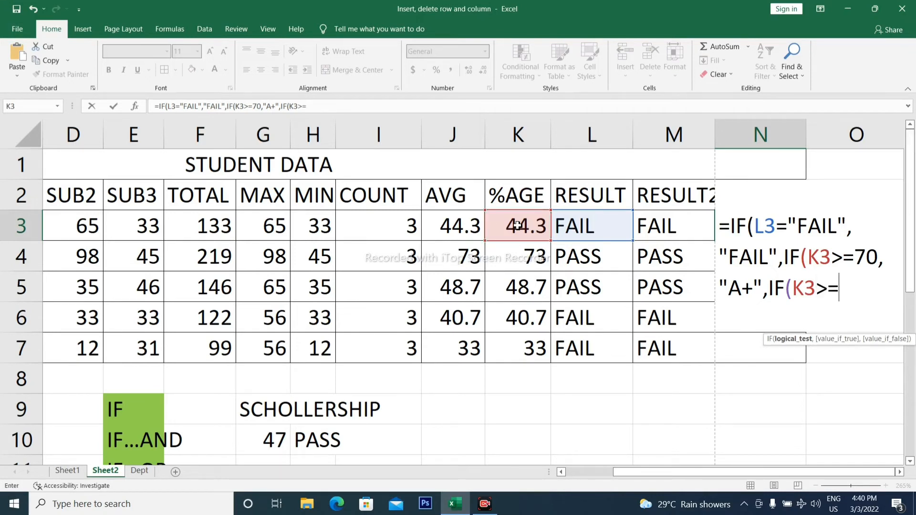
text(60,)
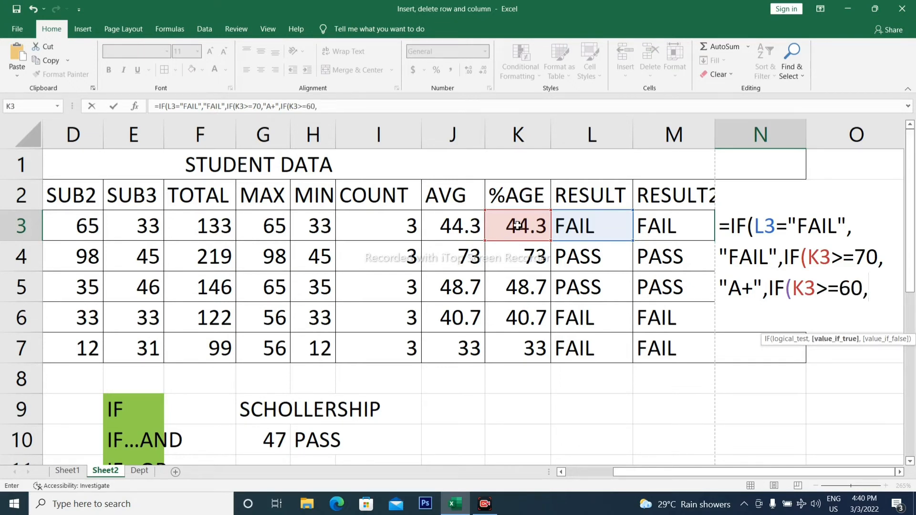
text("B)
text(",)
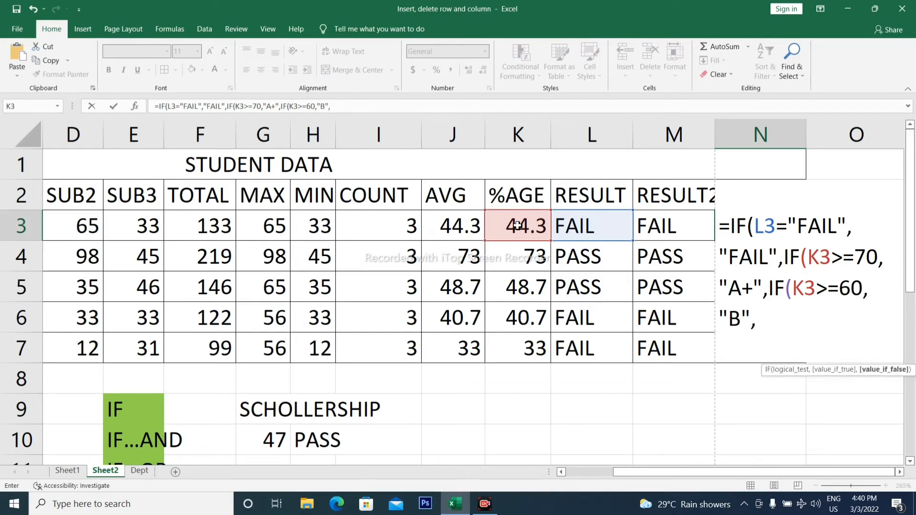
Nest a further IF in the N3 formula that tests K3>=45, with "B" as its true value
text(IF)
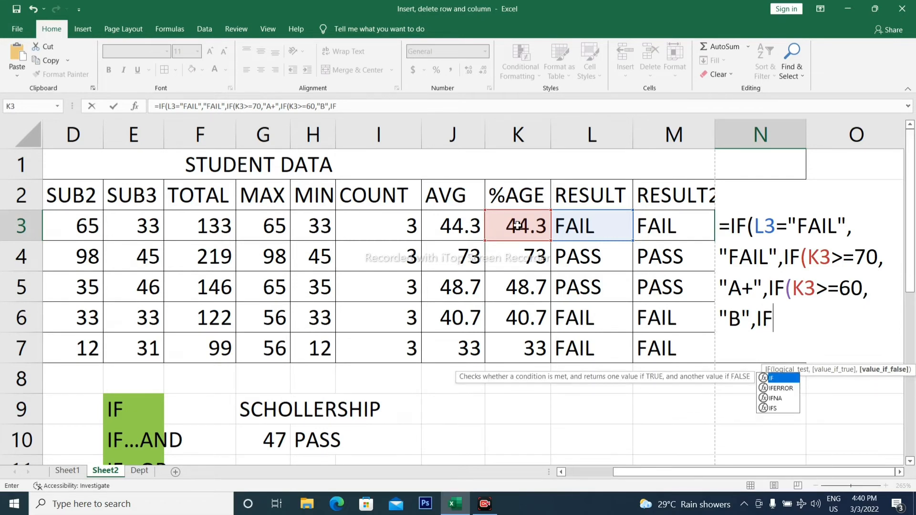
text(()
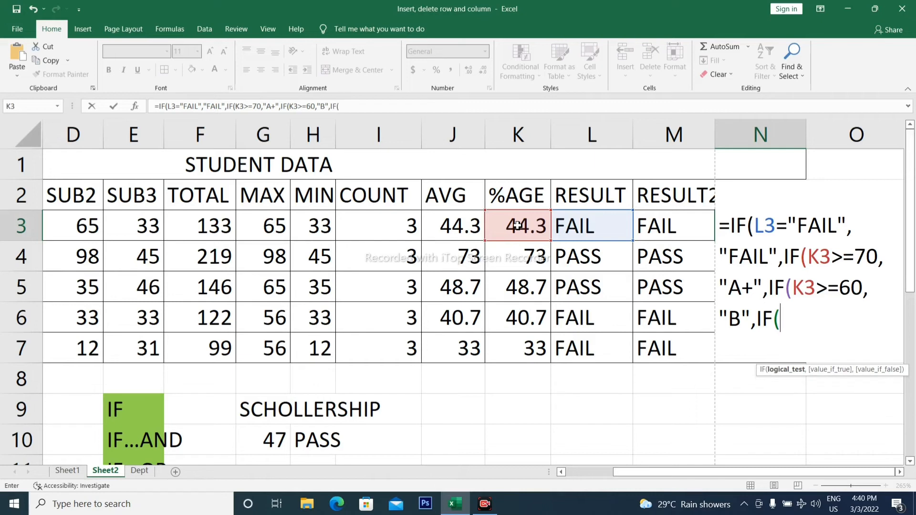
click(517, 225)
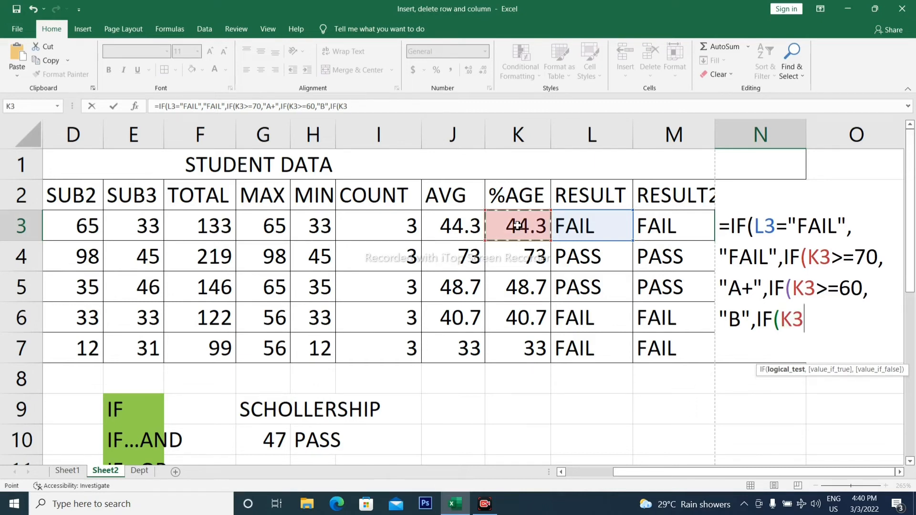
text(>)
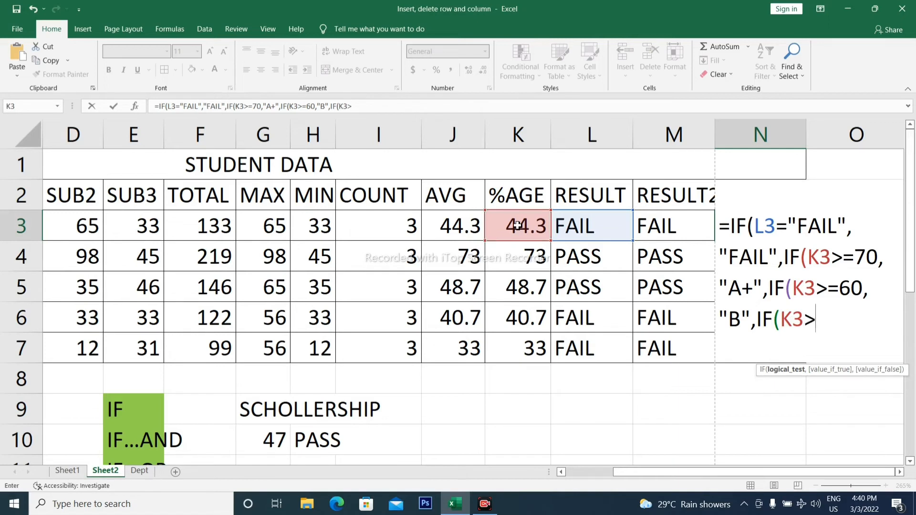
text(=)
text(45,)
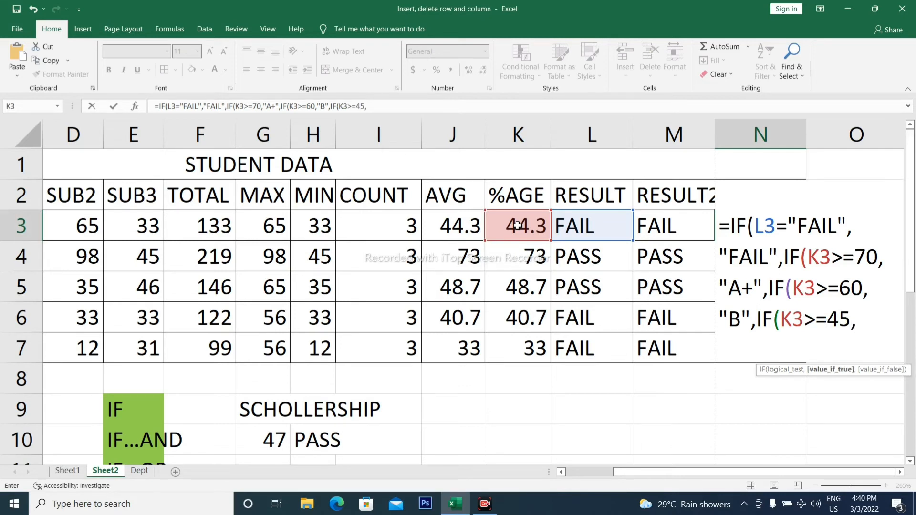
text("C)
key(BackSpace)
text(B)
Change the grade returned for K3>=60 in the N3 formula to "A"
click(752, 323)
key(BackSpace)
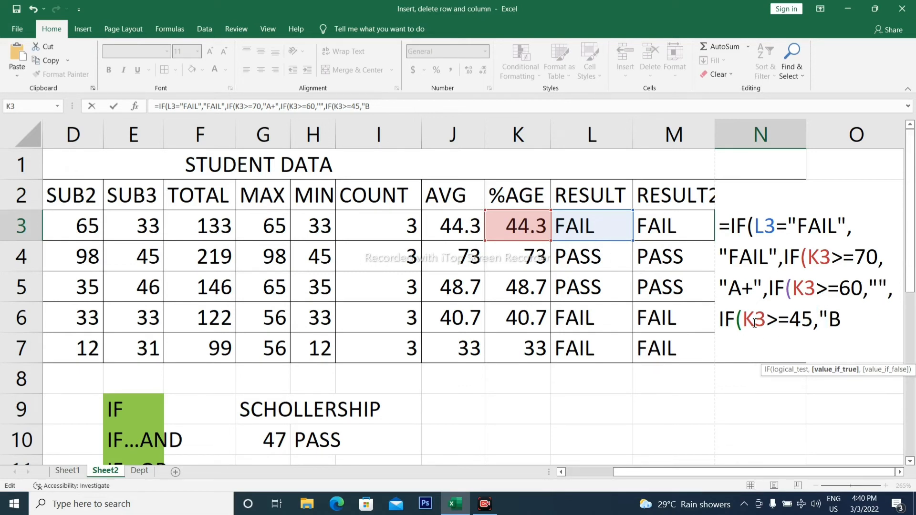
text(A)
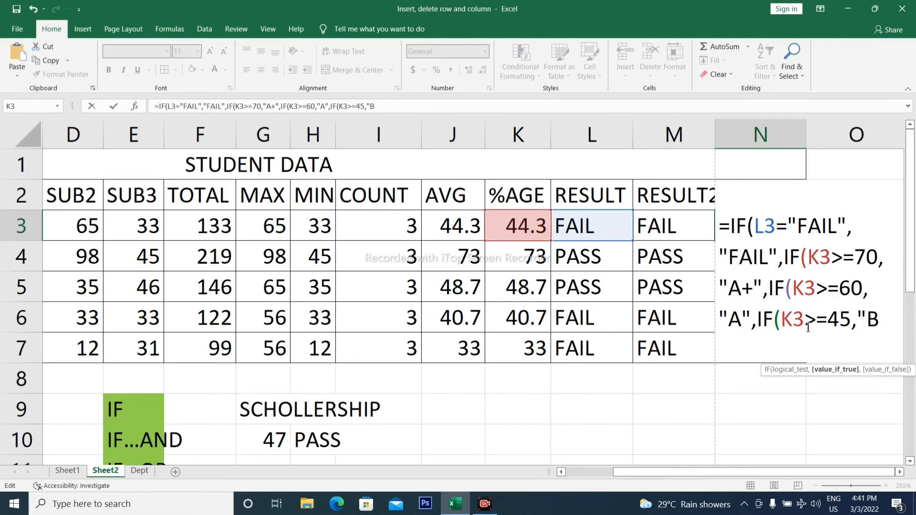
Set the last nested test in N3 to K3>=50 and complete its "B" true value with the closing quote and comma
click(851, 321)
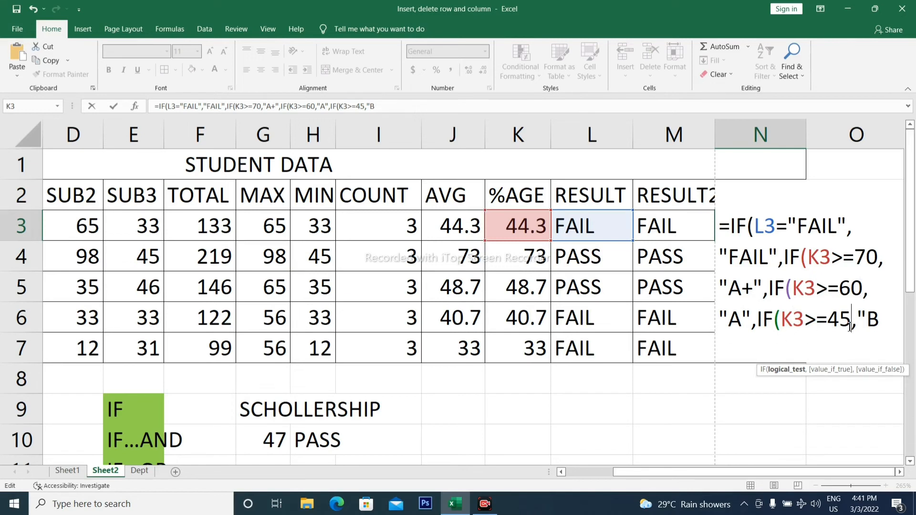
key(BackSpace)
key(BackSpace)
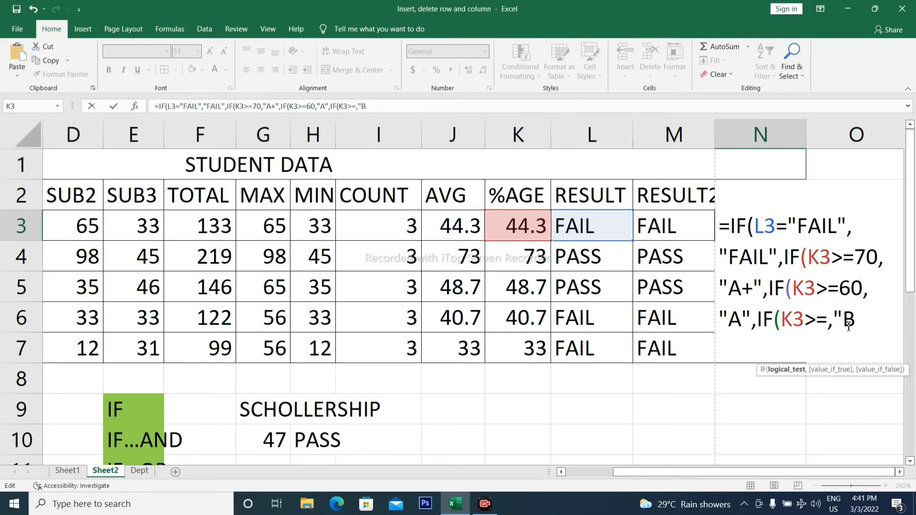
text(50)
click(892, 330)
text(")
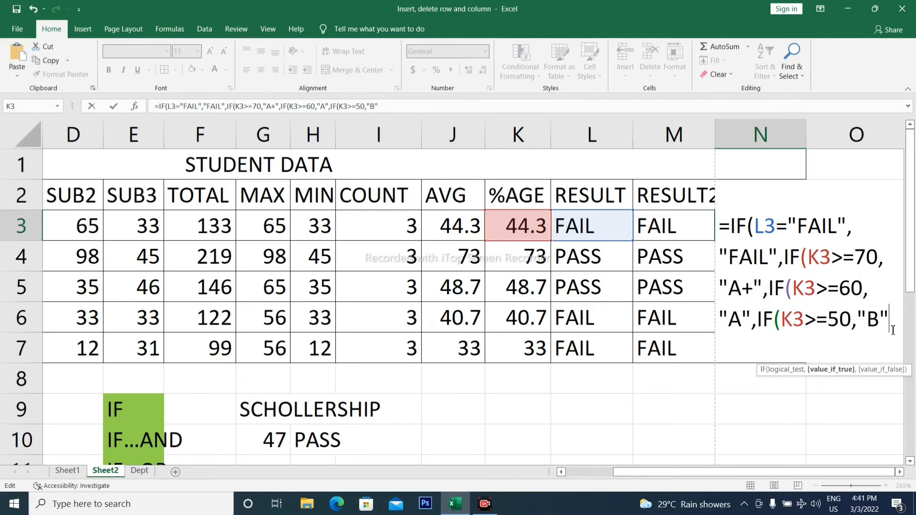
text(,)
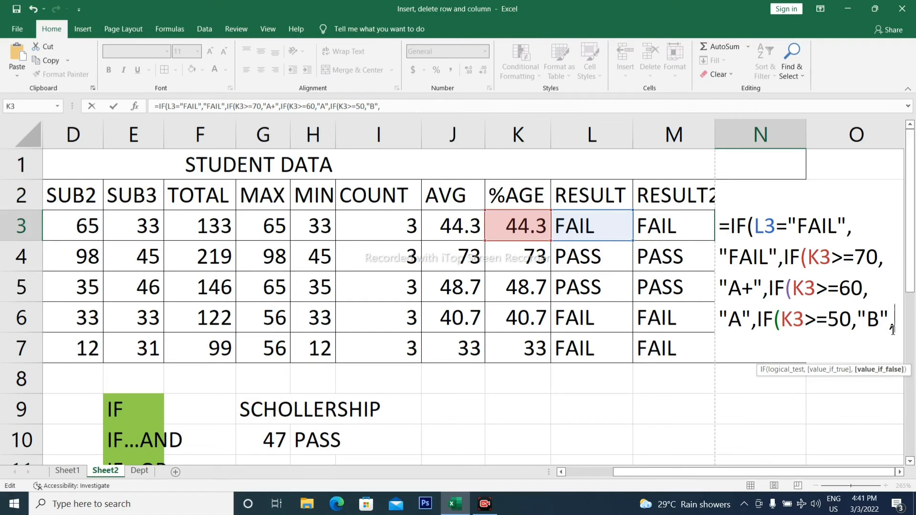
Nest one more IF as the false value in N3 that returns "C" when K3>=45
text(IF()
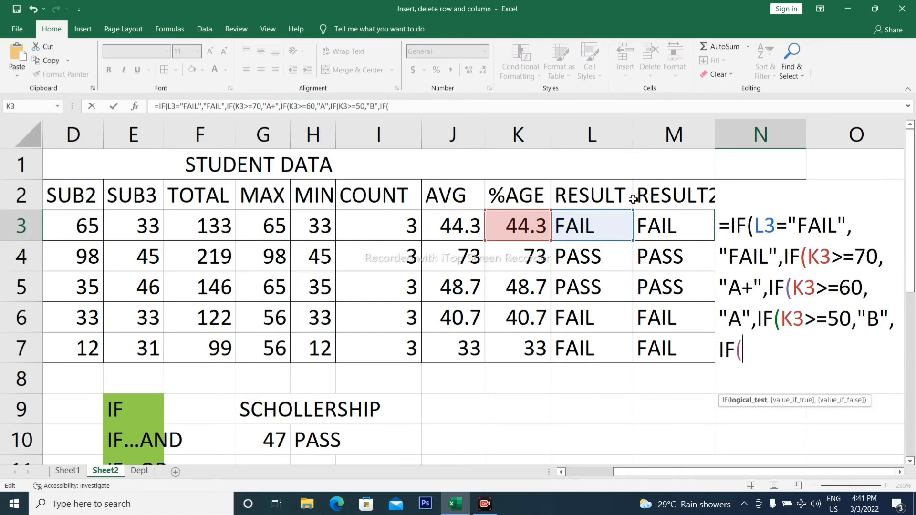
click(535, 221)
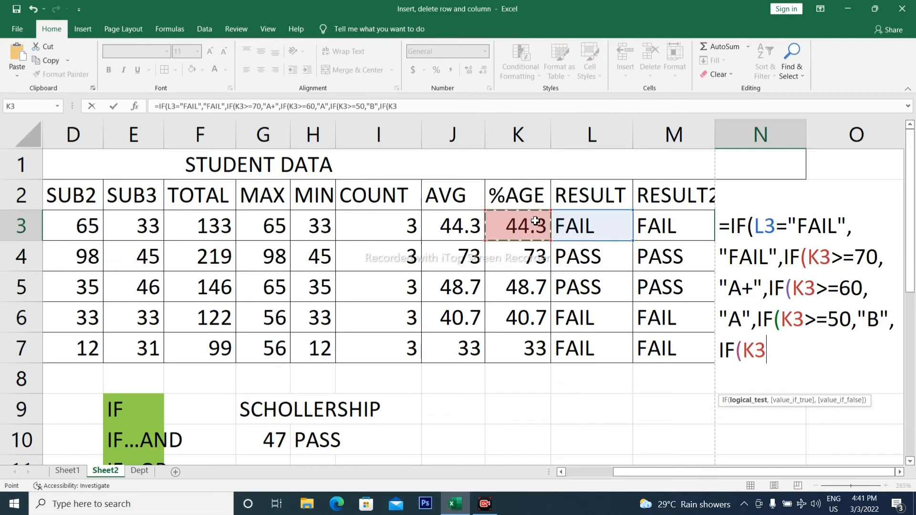
text(>)
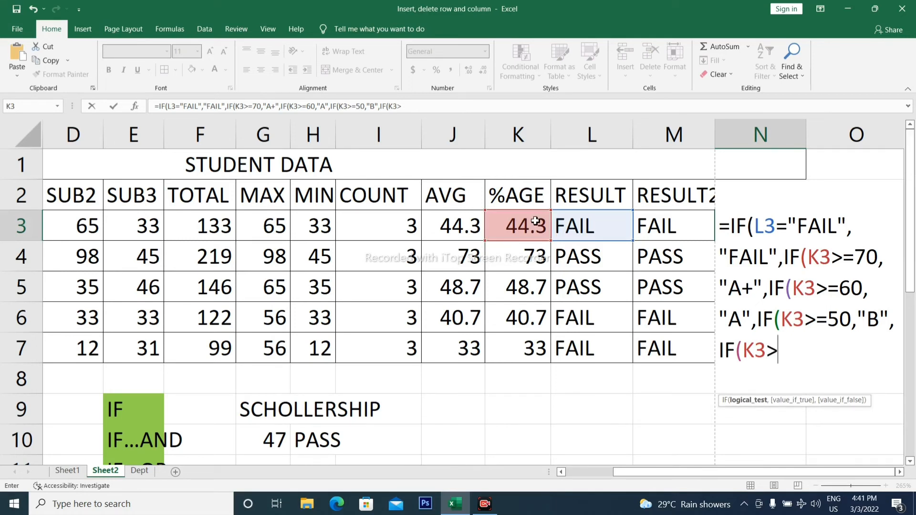
text(=45,)
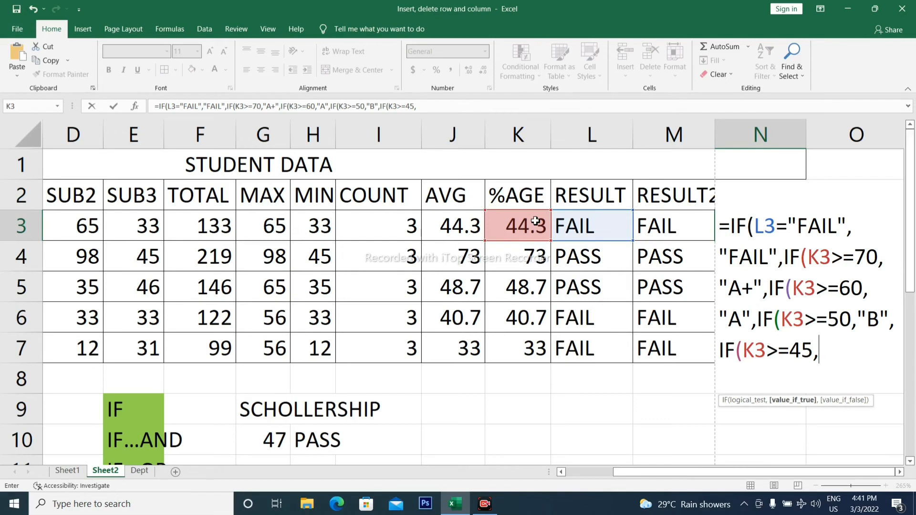
text("C")
Commit the nested IF formula in N3, accepting Excel's correction that adds the missing closing parentheses
drag(784, 256, 763, 288)
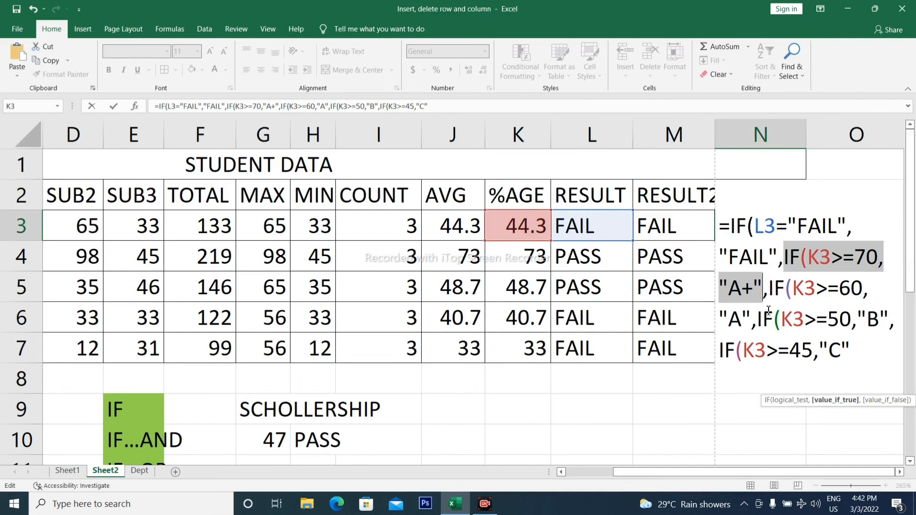
click(851, 353)
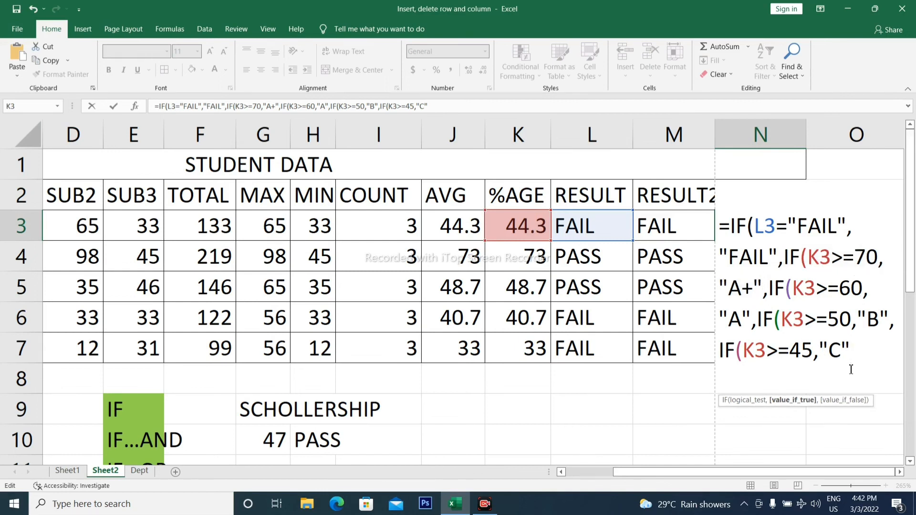
key(Return)
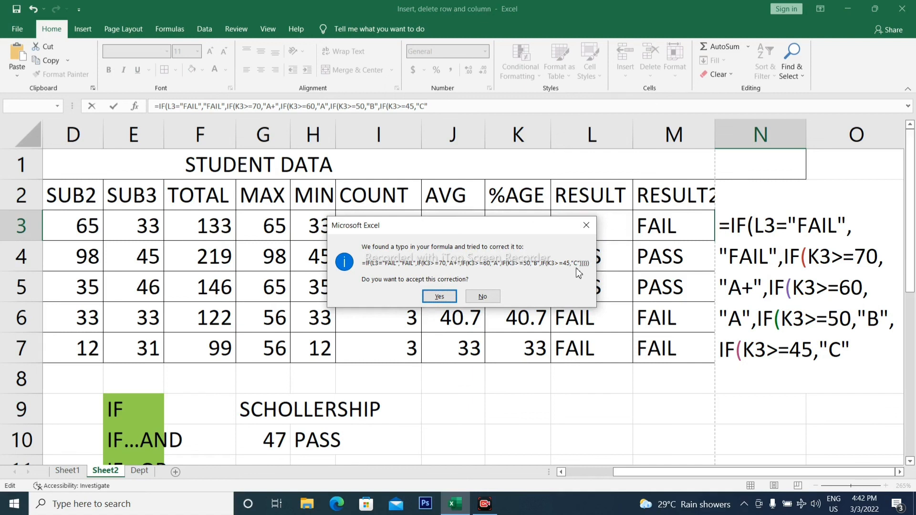
click(439, 296)
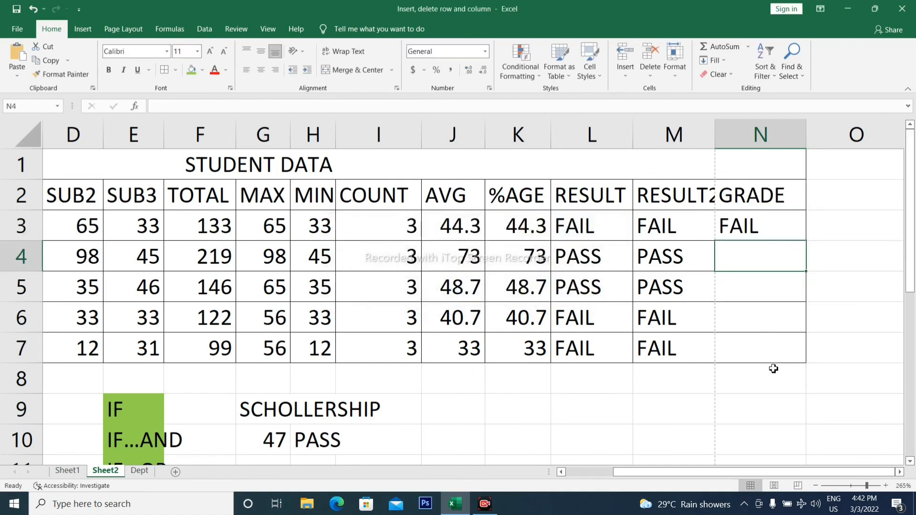
Fill the GRADE formula from N3 down through N7 for the remaining students
click(790, 381)
click(756, 239)
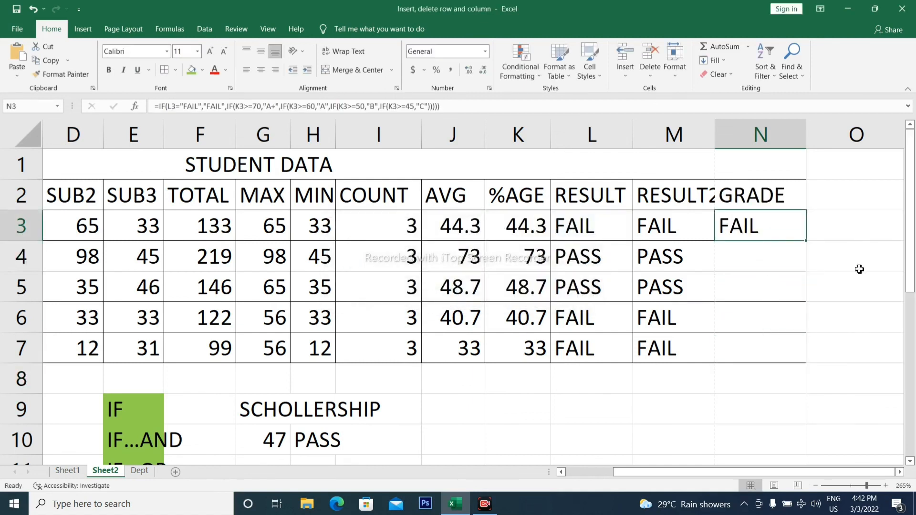
double_click(806, 241)
click(730, 395)
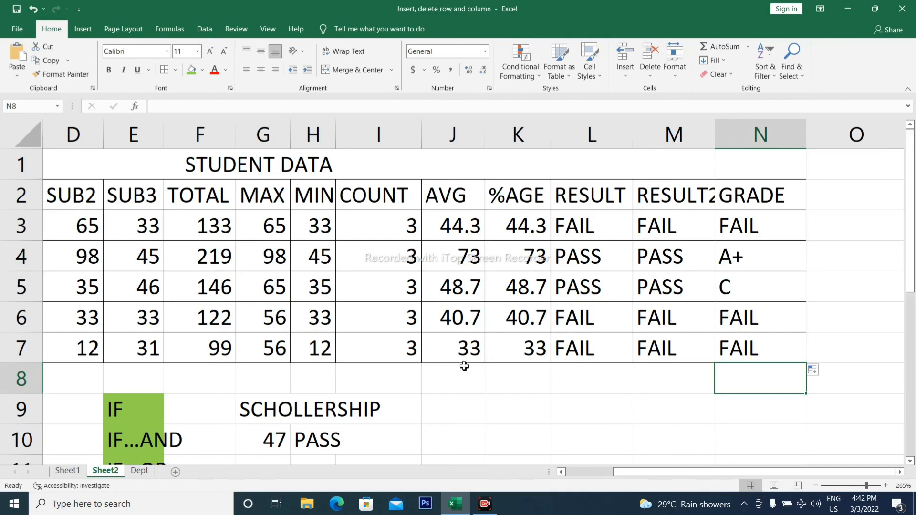
click(599, 400)
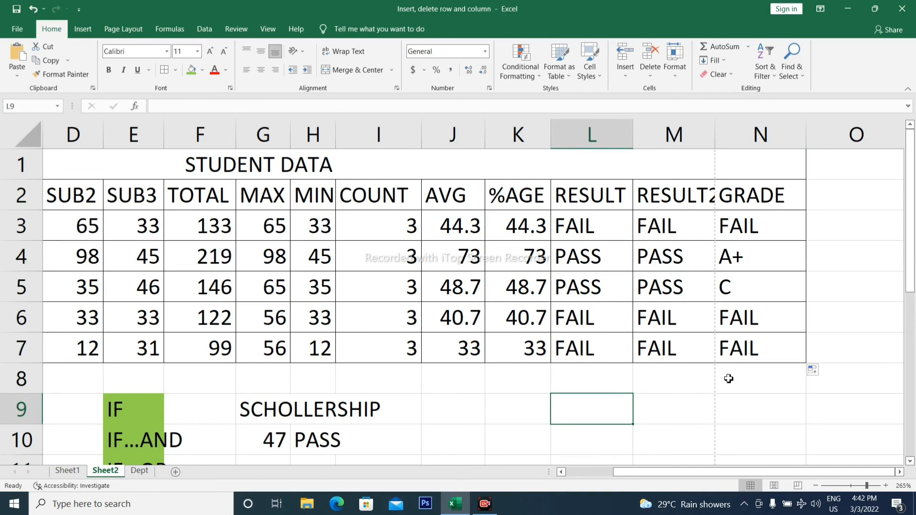
scroll(723, 379, down, 1)
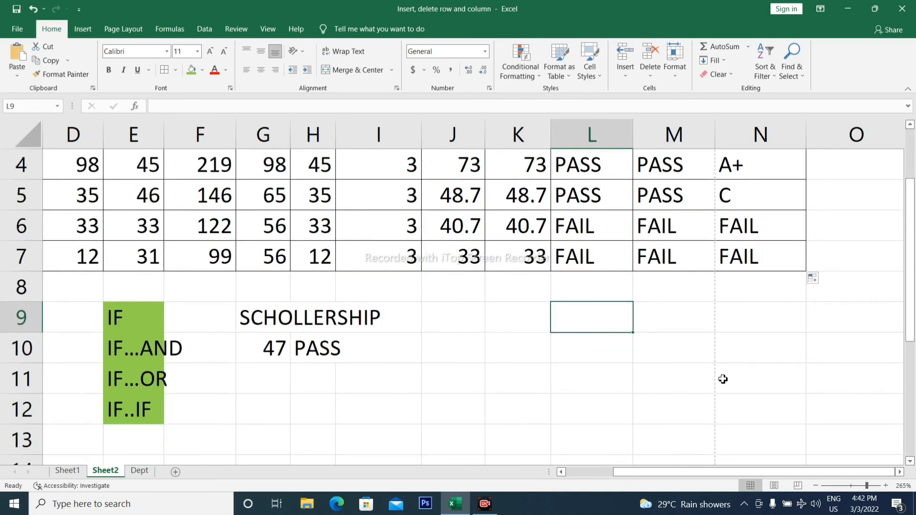